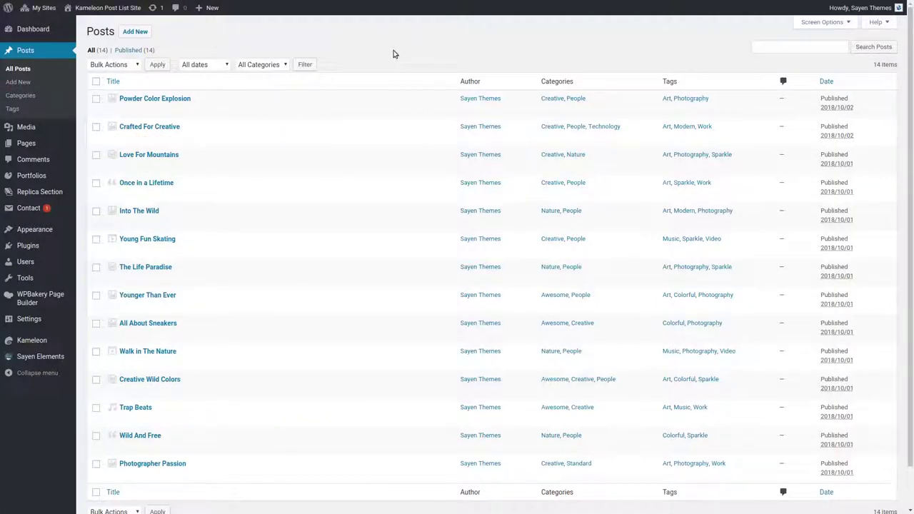
Step: Start a new page titled 'My Blog List'
{"action": "scroll", "coordinate": [339, 179], "scroll_direction": "down", "scroll_amount": 1}
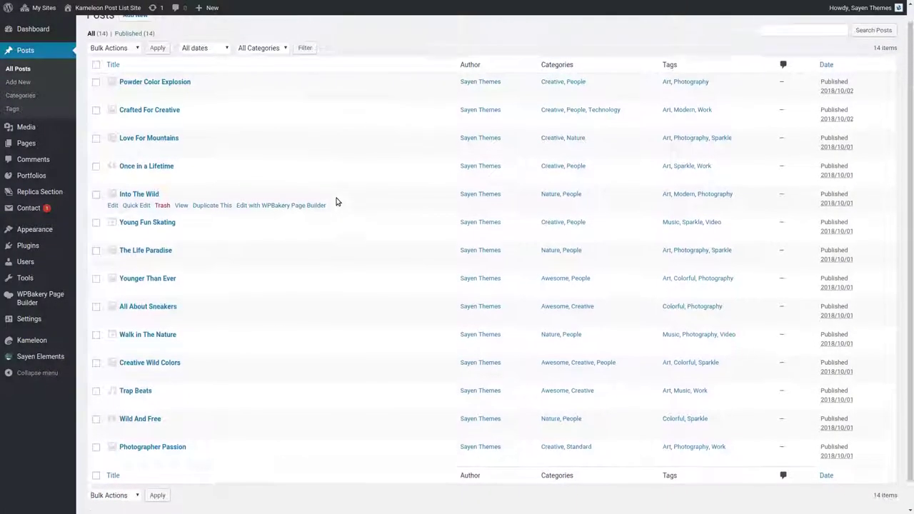
{"action": "scroll", "coordinate": [336, 200], "scroll_direction": "up", "scroll_amount": 1}
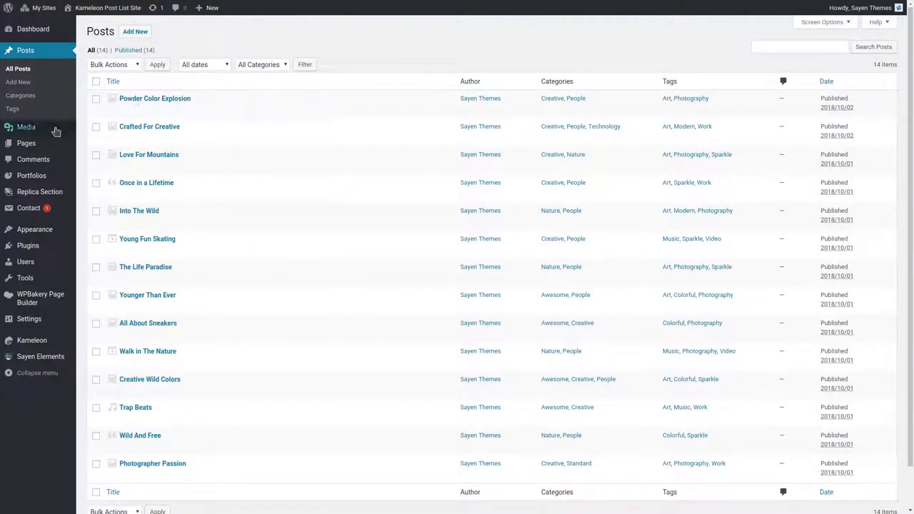
{"action": "mouse_move", "coordinate": [36, 146]}
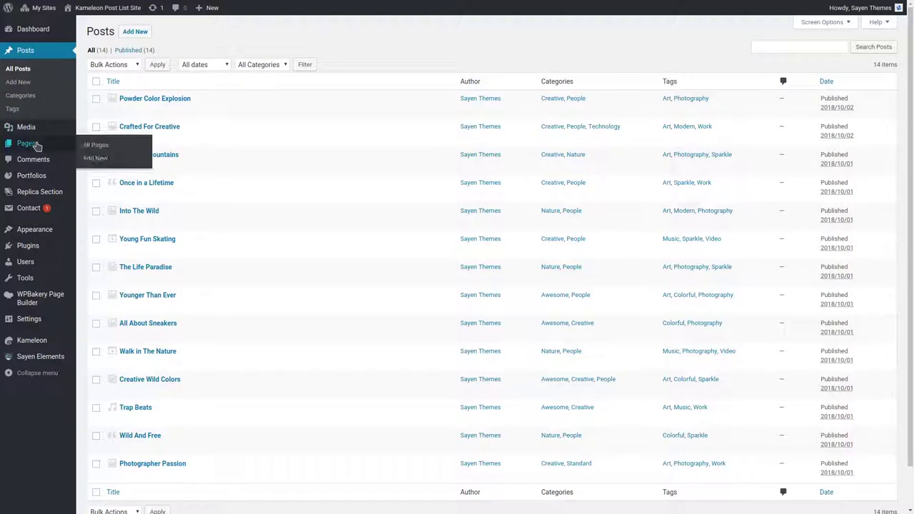
{"action": "left_click", "coordinate": [91, 160]}
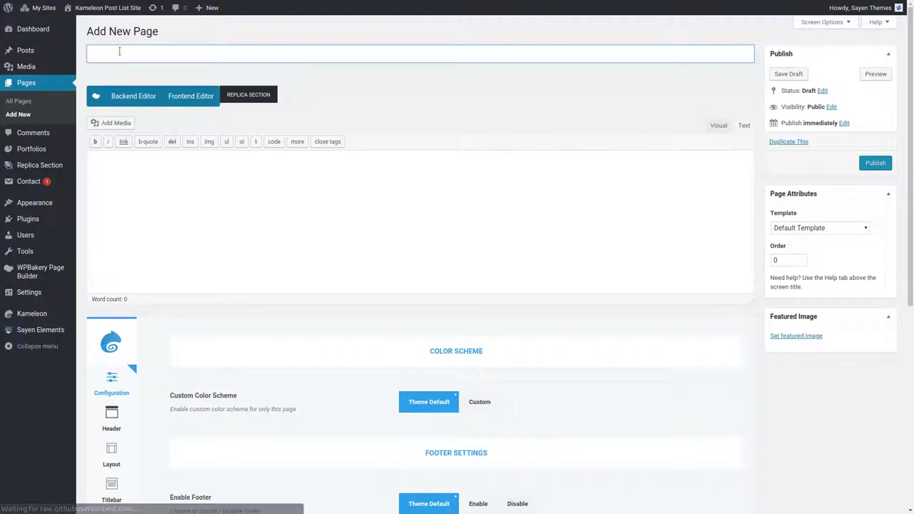
{"action": "type", "text": "My Blog List"}
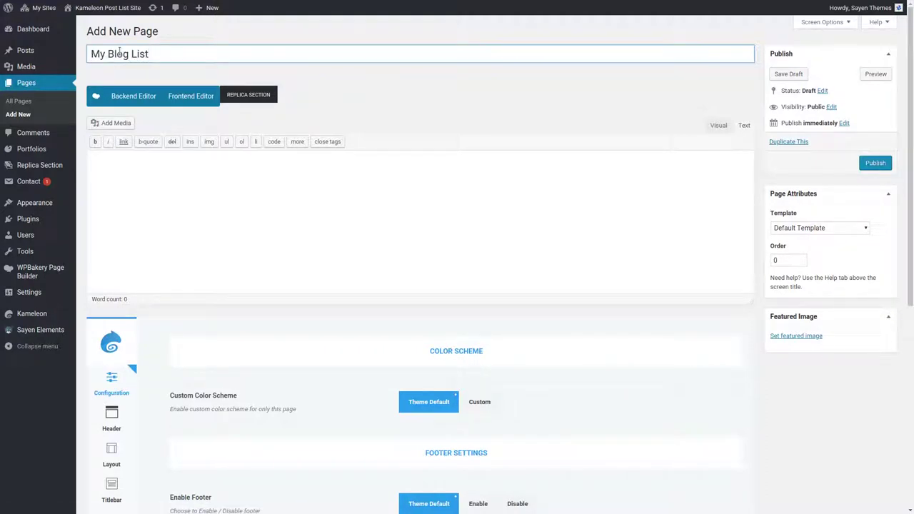
Step: Set the page template to Kameleon Blog Template
{"action": "left_click", "coordinate": [805, 228]}
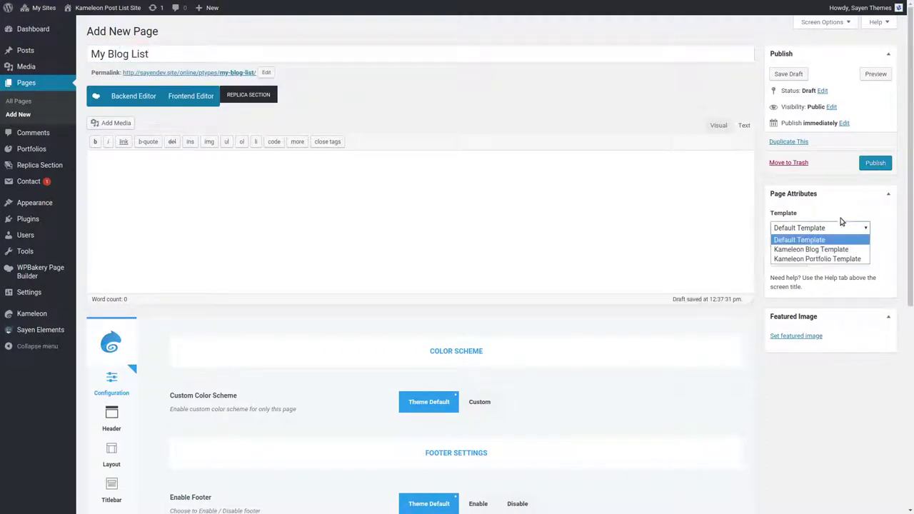
{"action": "left_click", "coordinate": [807, 250]}
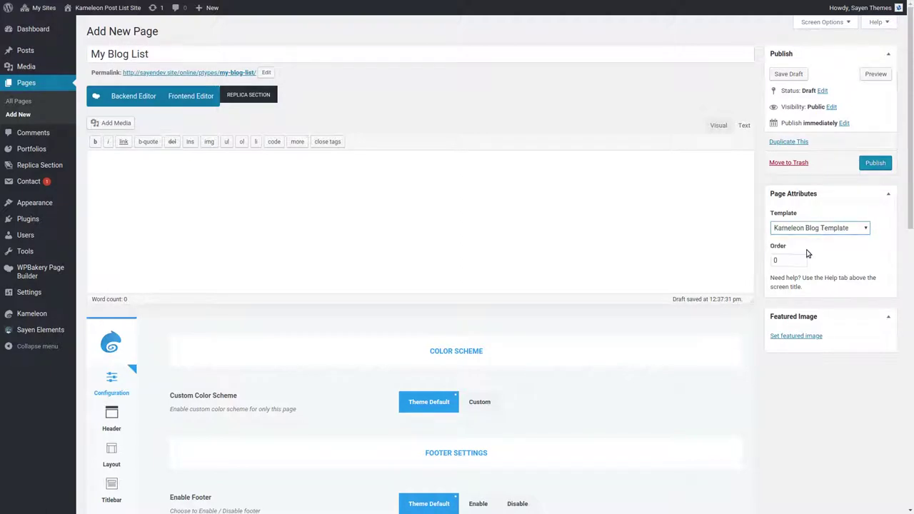
{"action": "left_click_drag", "start_coordinate": [910, 198], "coordinate": [910, 433]}
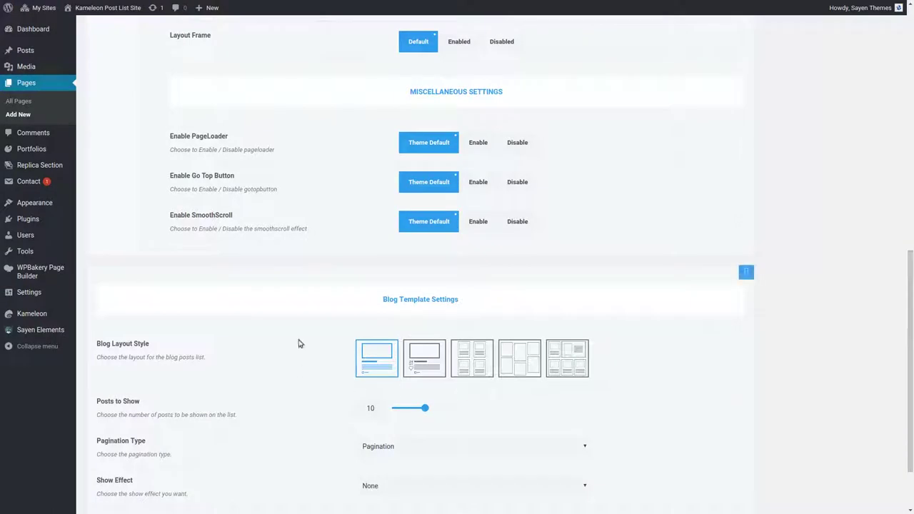
{"action": "scroll", "coordinate": [457, 378], "scroll_direction": "up", "scroll_amount": 20}
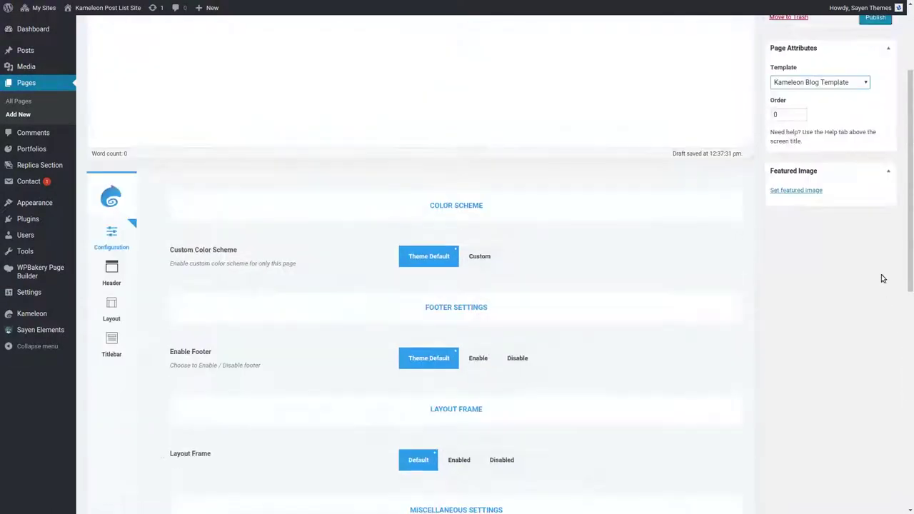
{"action": "left_click", "coordinate": [820, 227]}
{"action": "left_click", "coordinate": [798, 240]}
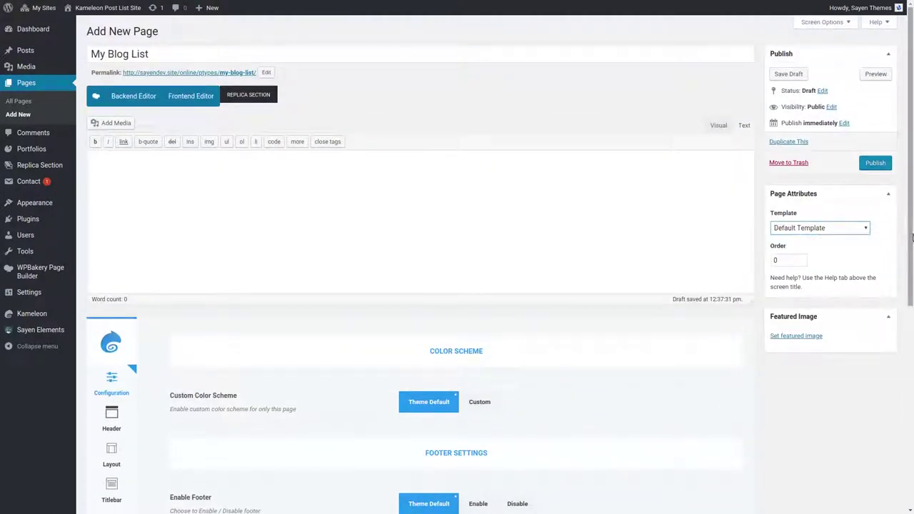
{"action": "mouse_move", "coordinate": [911, 284]}
{"action": "left_mouse_down"}
{"action": "mouse_move", "coordinate": [911, 484]}
{"action": "mouse_move", "coordinate": [909, 286]}
{"action": "left_mouse_up"}
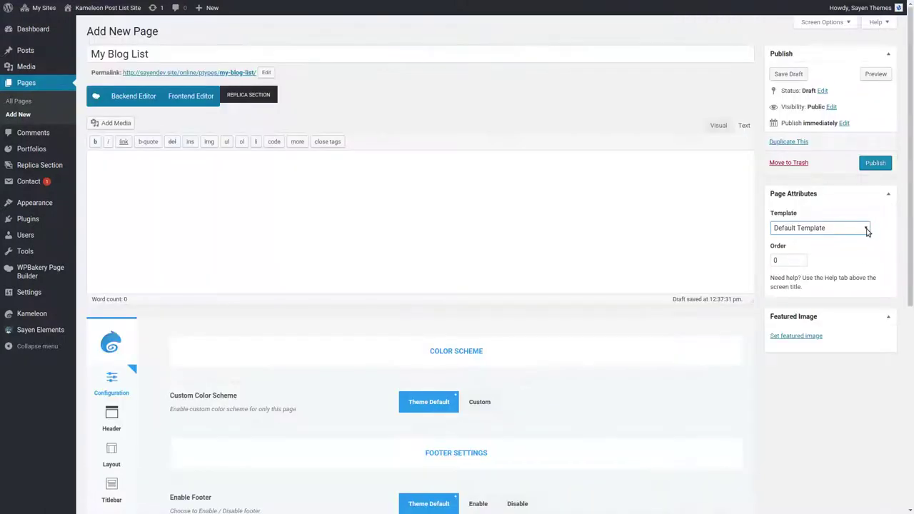
{"action": "left_click", "coordinate": [840, 230]}
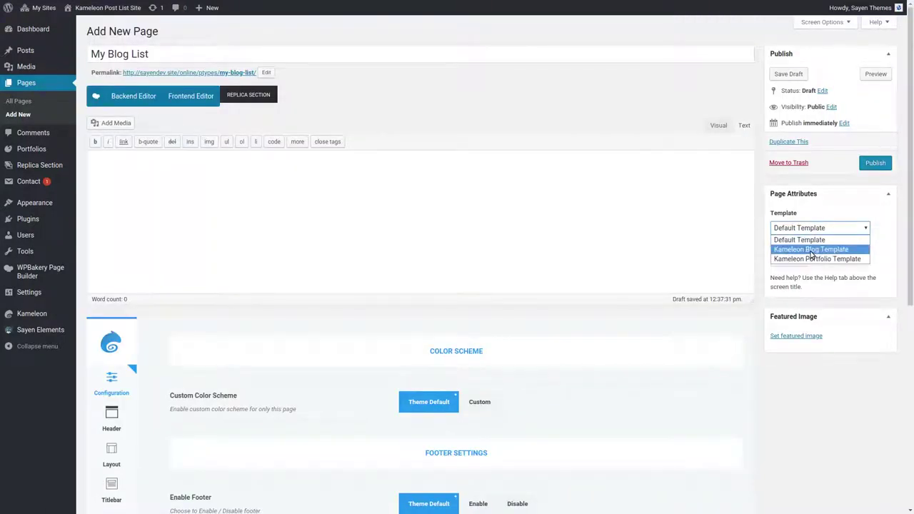
{"action": "left_click", "coordinate": [811, 254]}
Step: Publish the My Blog List page and view it on the site
{"action": "scroll", "coordinate": [492, 382], "scroll_direction": "down", "scroll_amount": 10}
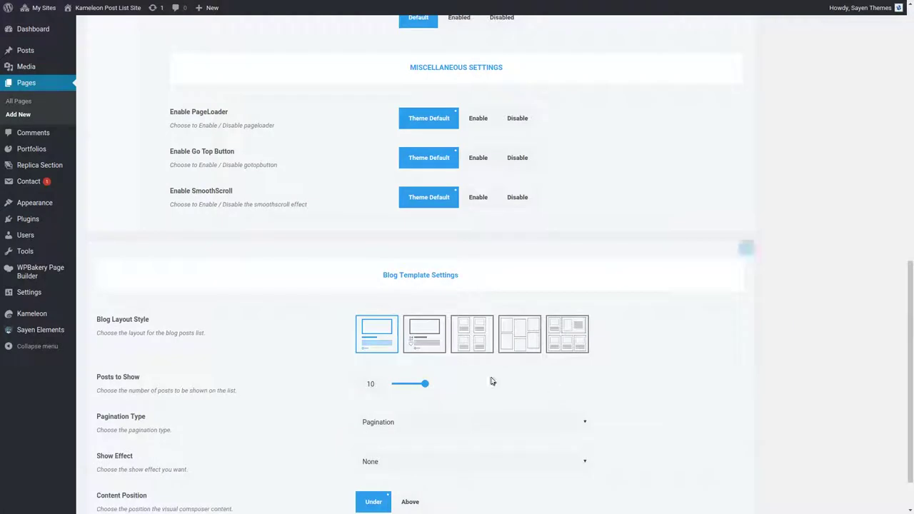
{"action": "scroll", "coordinate": [840, 345], "scroll_direction": "down", "scroll_amount": 1}
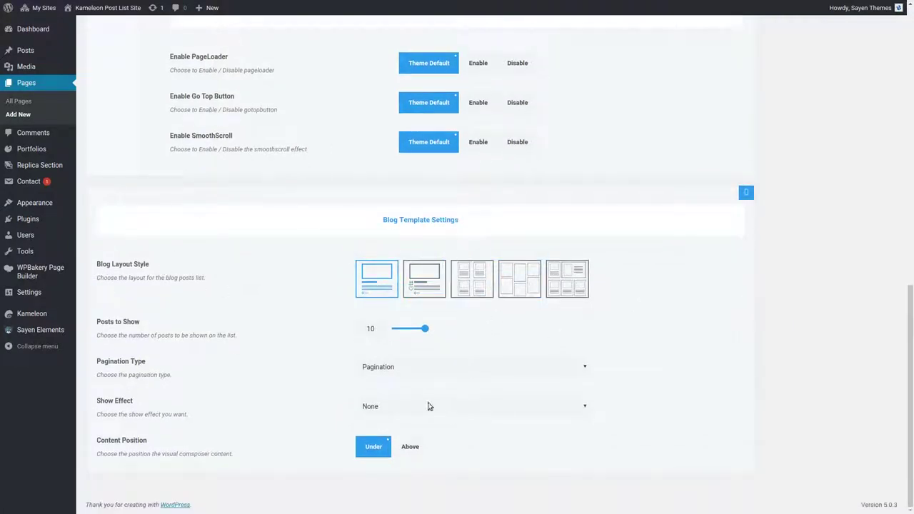
{"action": "scroll", "coordinate": [819, 342], "scroll_direction": "up", "scroll_amount": 15}
{"action": "left_click", "coordinate": [874, 165]}
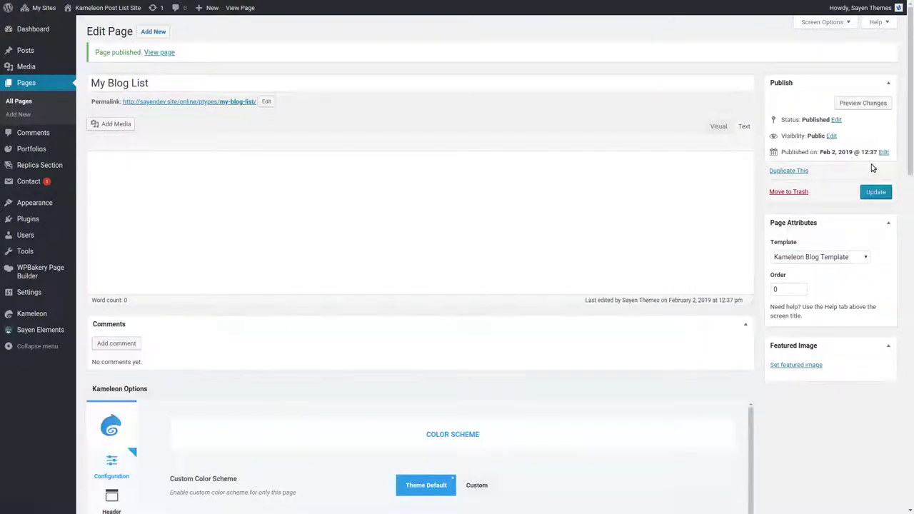
{"action": "left_click", "coordinate": [857, 103]}
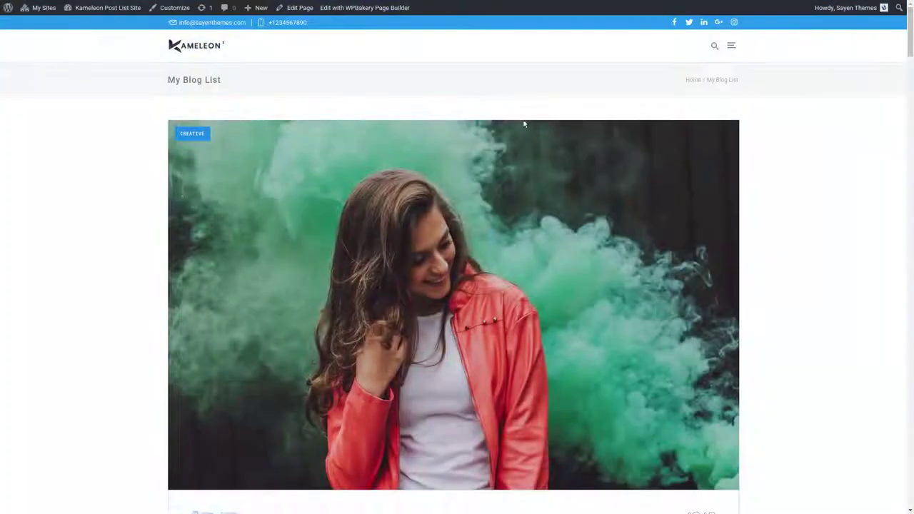
{"action": "mouse_move", "coordinate": [911, 53]}
{"action": "left_mouse_down"}
{"action": "mouse_move", "coordinate": [910, 354]}
{"action": "mouse_move", "coordinate": [911, 35]}
{"action": "left_mouse_up"}
Step: Back in the page editor, switch the blog layout to the 3-column grid style
{"action": "key", "text": "ctrl+w"}
{"action": "scroll", "coordinate": [781, 275], "scroll_direction": "down", "scroll_amount": 10}
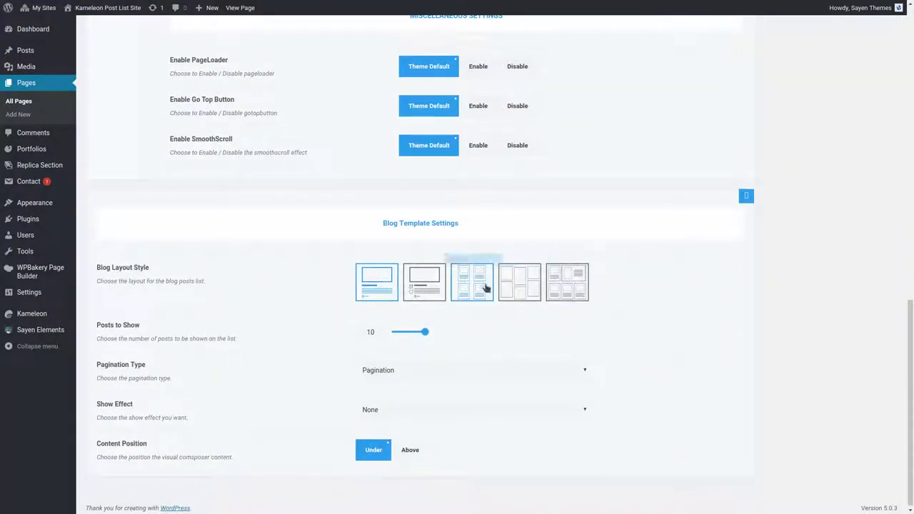
{"action": "left_click", "coordinate": [480, 283]}
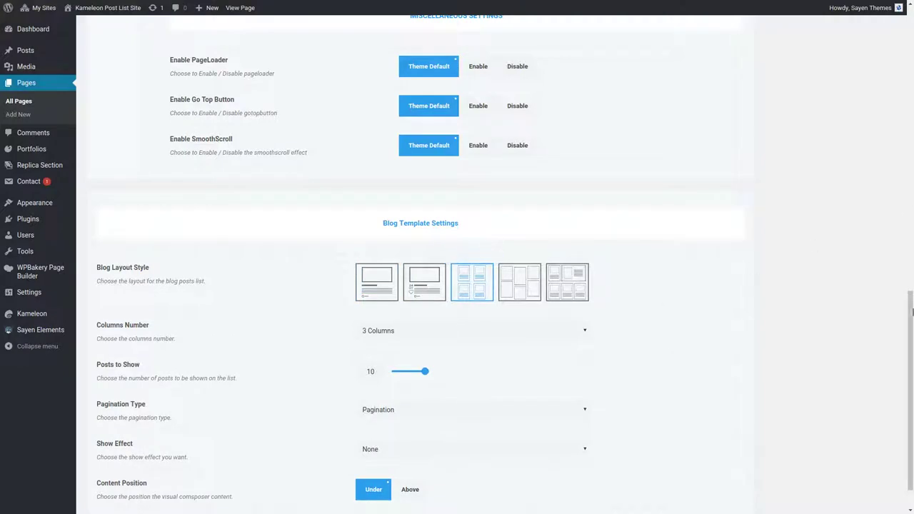
{"action": "left_click_drag", "start_coordinate": [912, 312], "coordinate": [911, 328]}
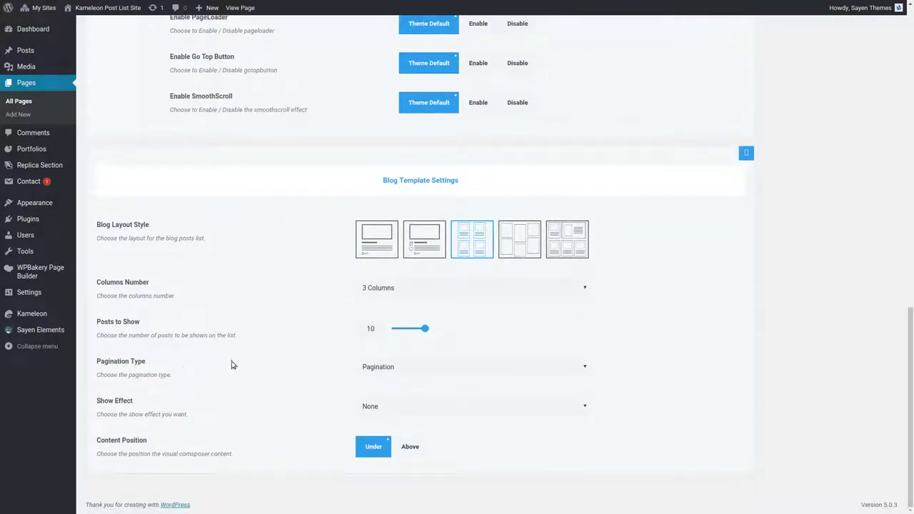
Step: Keep Pagination as the pagination type and set the show effect to Fade Up
{"action": "left_click", "coordinate": [388, 371]}
{"action": "left_click", "coordinate": [387, 368]}
{"action": "left_click", "coordinate": [384, 409]}
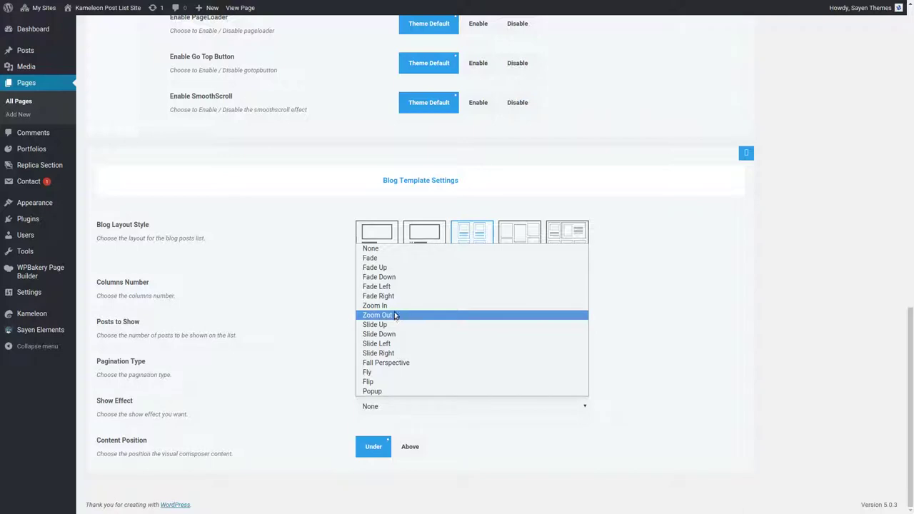
{"action": "left_click", "coordinate": [386, 268]}
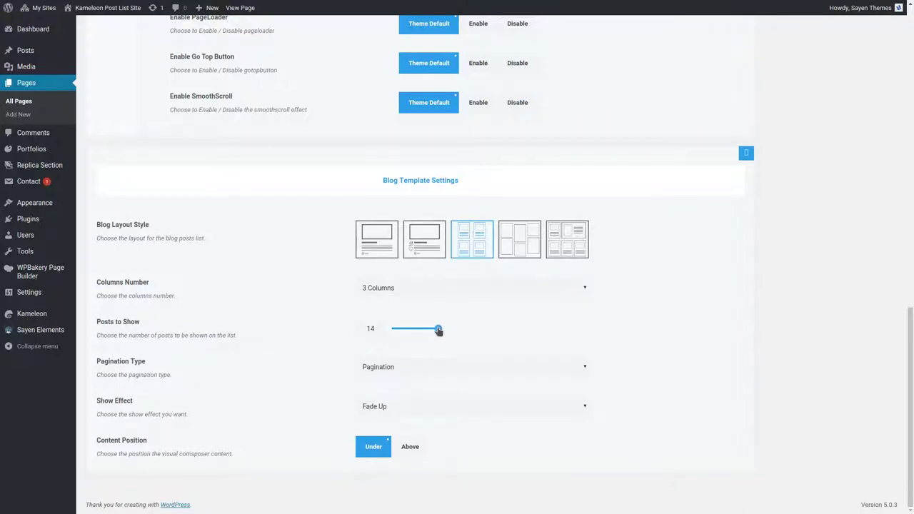
{"action": "scroll", "coordinate": [811, 328], "scroll_direction": "up", "scroll_amount": 15}
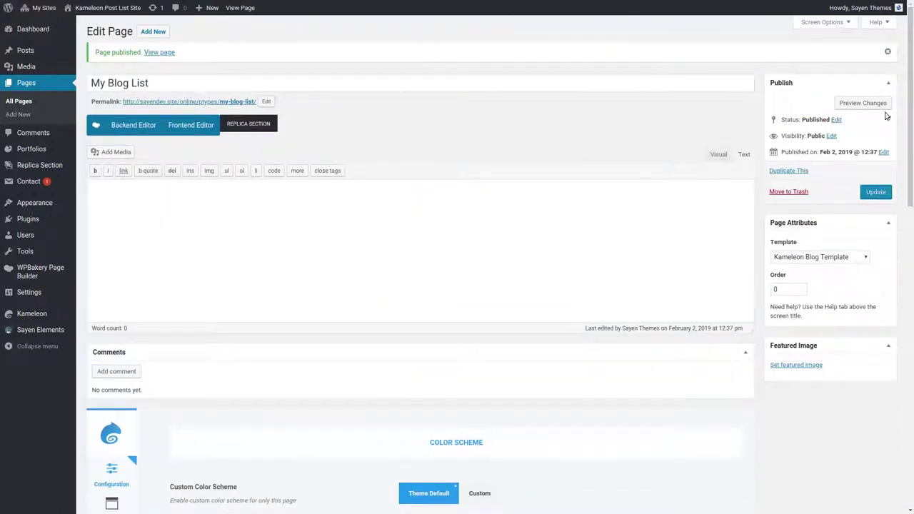
{"action": "left_click", "coordinate": [868, 103]}
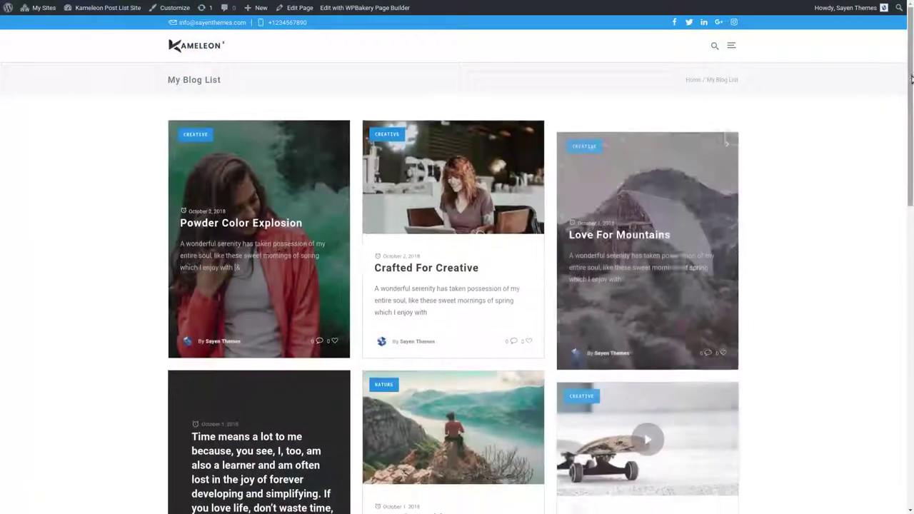
{"action": "left_click_drag", "start_coordinate": [912, 77], "coordinate": [447, 103]}
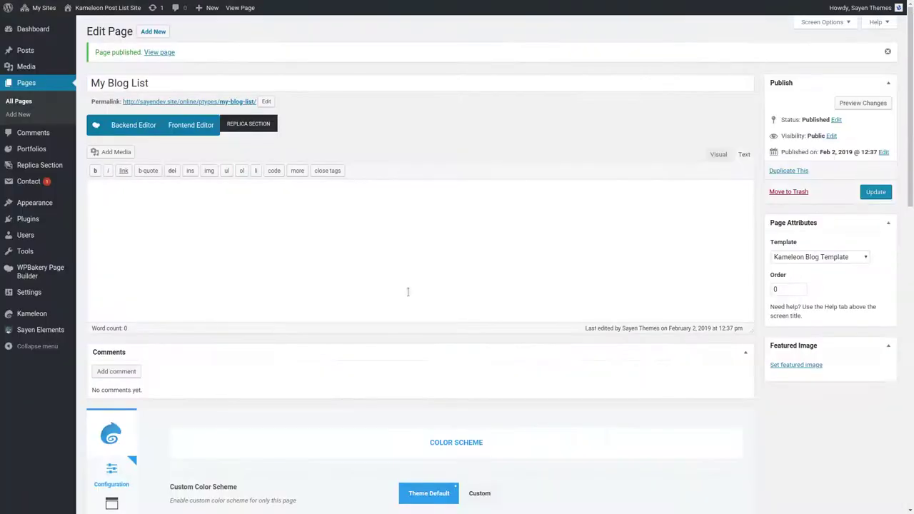
Step: Open Blog Live Styling, preview the blog layouts, and keep the post container background white
{"action": "mouse_move", "coordinate": [49, 316]}
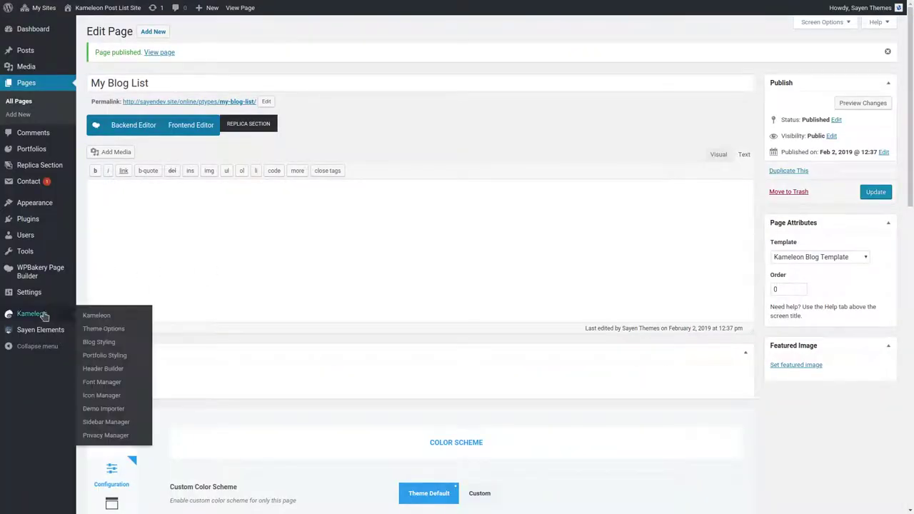
{"action": "left_click", "coordinate": [100, 342]}
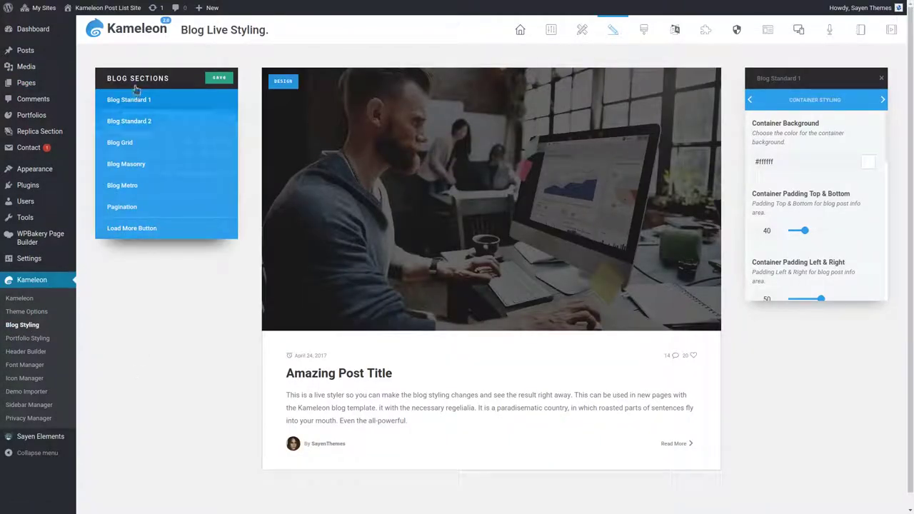
{"action": "left_click", "coordinate": [140, 142]}
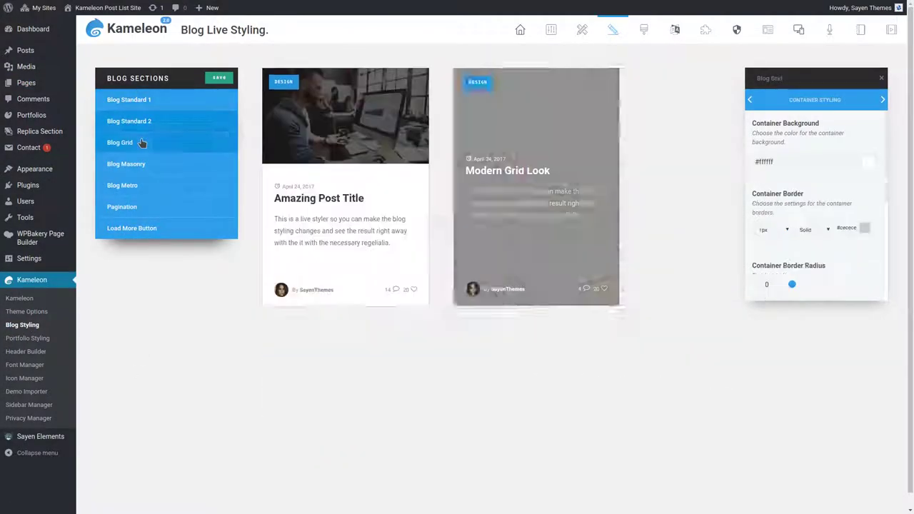
{"action": "left_click", "coordinate": [141, 163]}
{"action": "left_click", "coordinate": [140, 187]}
{"action": "left_click", "coordinate": [128, 207]}
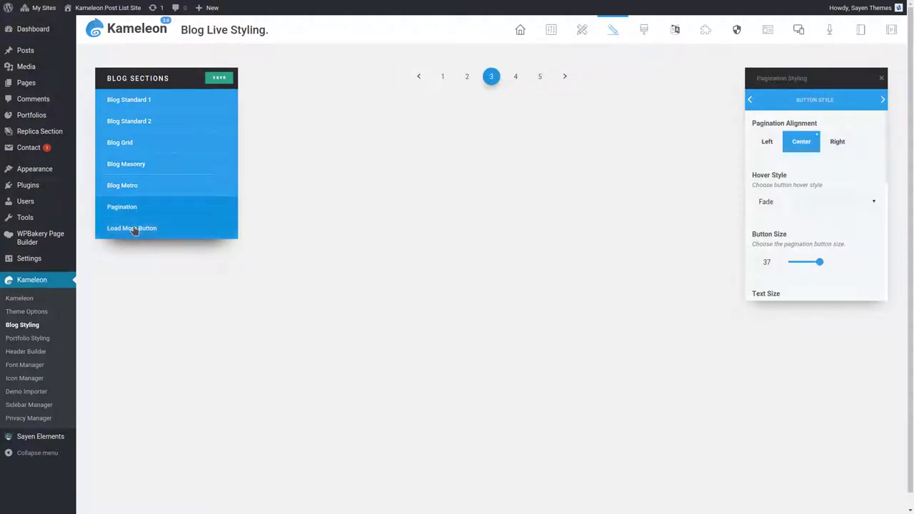
{"action": "left_click", "coordinate": [133, 228]}
{"action": "left_click", "coordinate": [478, 84]}
{"action": "left_click", "coordinate": [135, 101]}
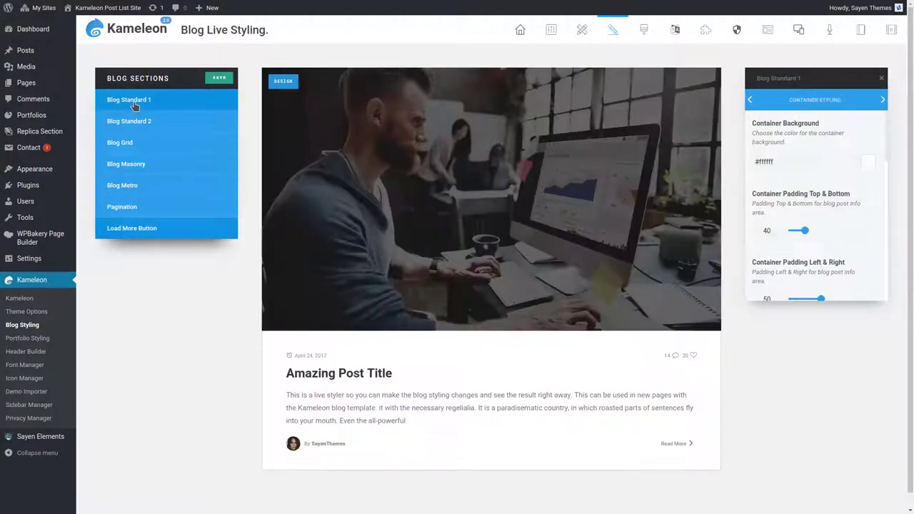
{"action": "left_click", "coordinate": [868, 162]}
{"action": "left_click", "coordinate": [832, 188]}
{"action": "left_click_drag", "start_coordinate": [833, 188], "coordinate": [787, 174]}
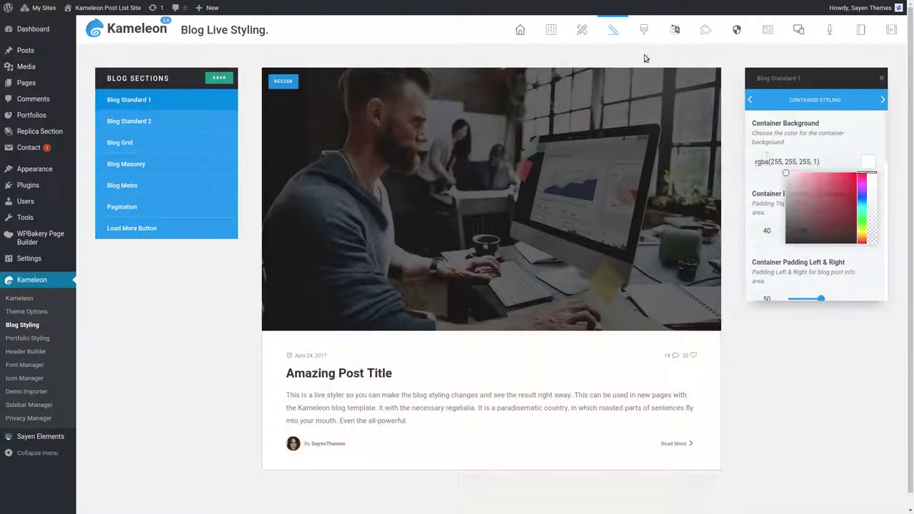
Step: Give the Blog Grid cards a 0px border width and border style None, keeping category badges shown
{"action": "left_click", "coordinate": [159, 144]}
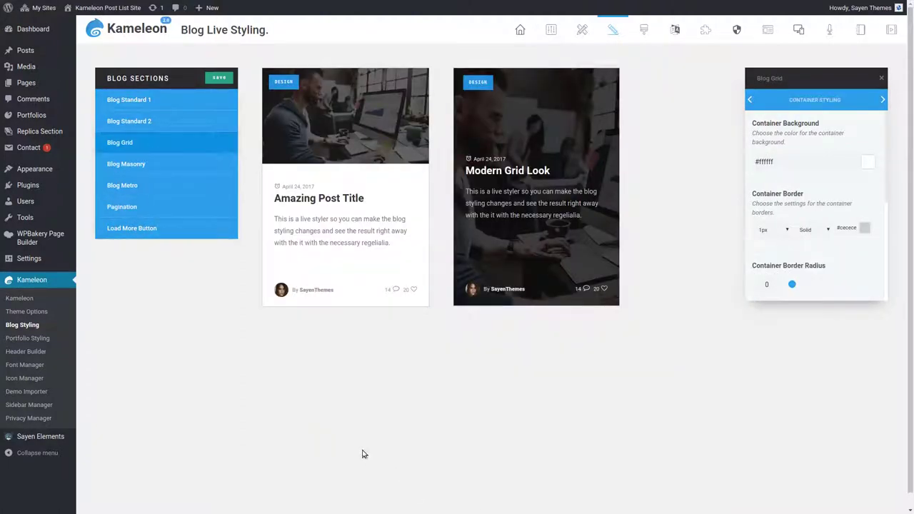
{"action": "left_click", "coordinate": [773, 230]}
{"action": "left_click", "coordinate": [768, 240]}
{"action": "left_click", "coordinate": [812, 229]}
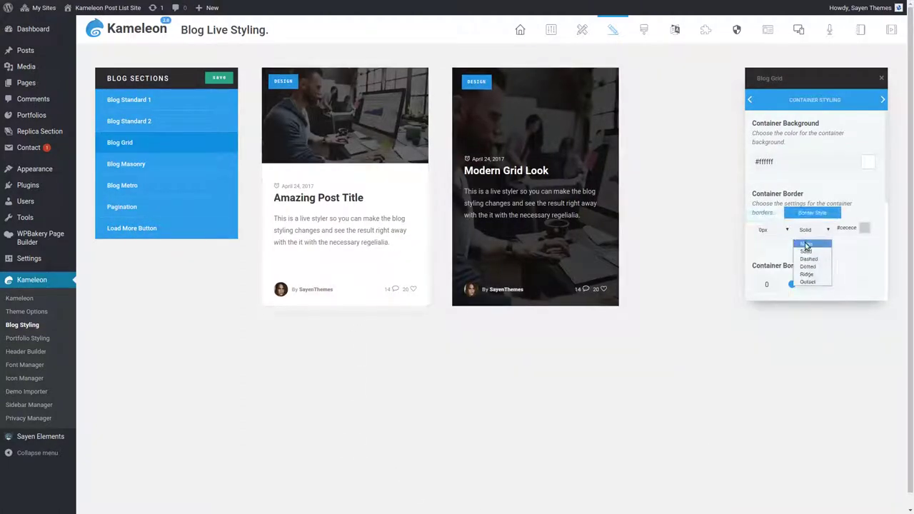
{"action": "left_click", "coordinate": [807, 243]}
{"action": "scroll", "coordinate": [867, 178], "scroll_direction": "down", "scroll_amount": 3}
{"action": "scroll", "coordinate": [803, 167], "scroll_direction": "up", "scroll_amount": 1}
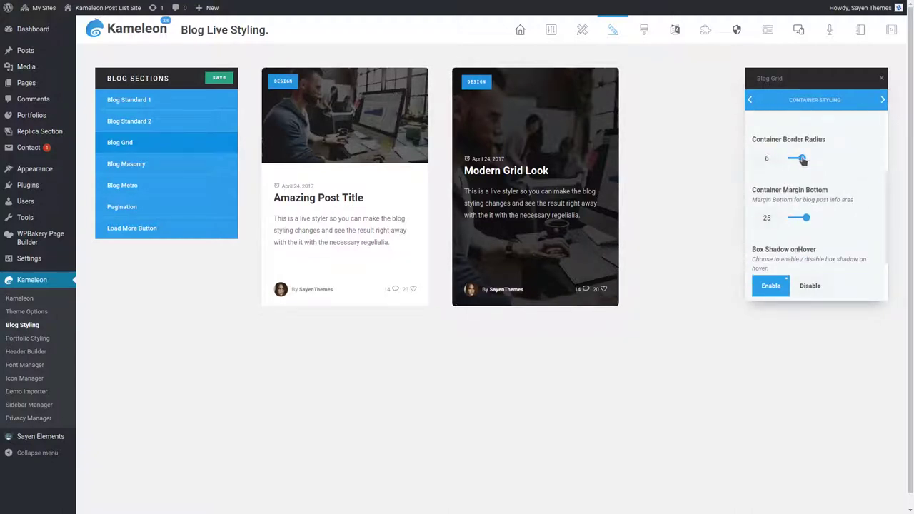
{"action": "scroll", "coordinate": [828, 235], "scroll_direction": "down", "scroll_amount": 1}
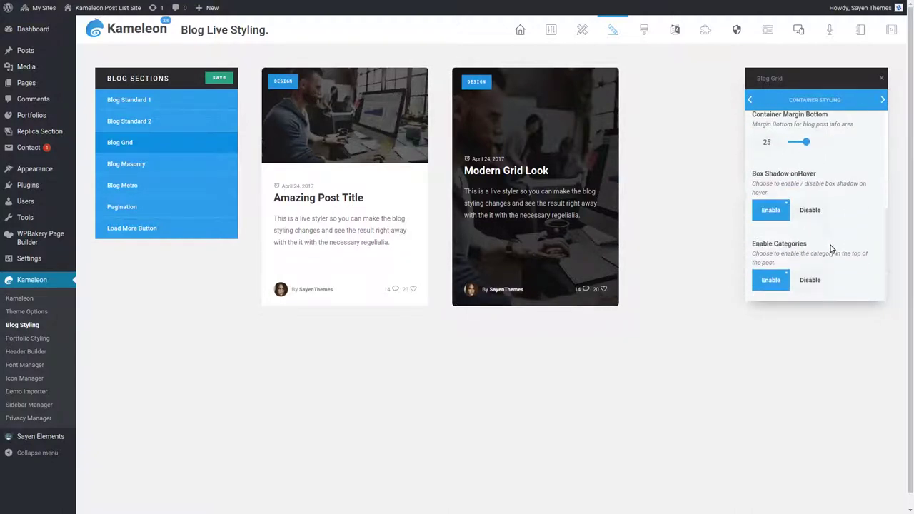
{"action": "left_click", "coordinate": [811, 281]}
{"action": "left_click", "coordinate": [769, 280]}
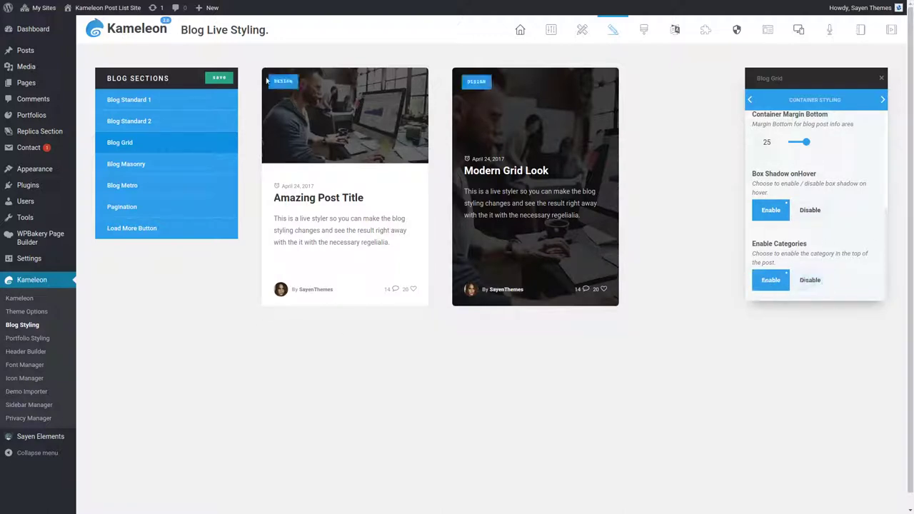
Step: Set the Blog Grid post title colour to blue
{"action": "left_click", "coordinate": [883, 101]}
{"action": "scroll", "coordinate": [800, 186], "scroll_direction": "up", "scroll_amount": 1}
{"action": "left_click", "coordinate": [781, 165]}
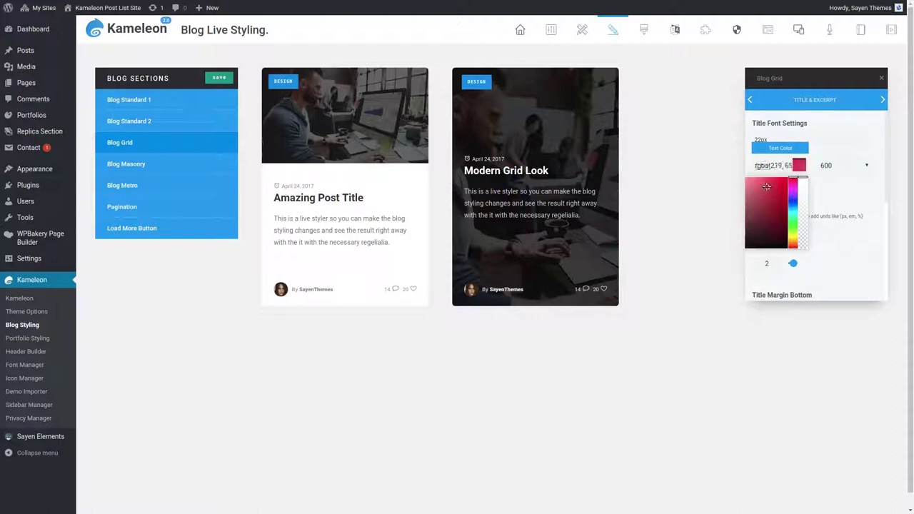
{"action": "left_click", "coordinate": [781, 165]}
{"action": "left_click", "coordinate": [782, 165]}
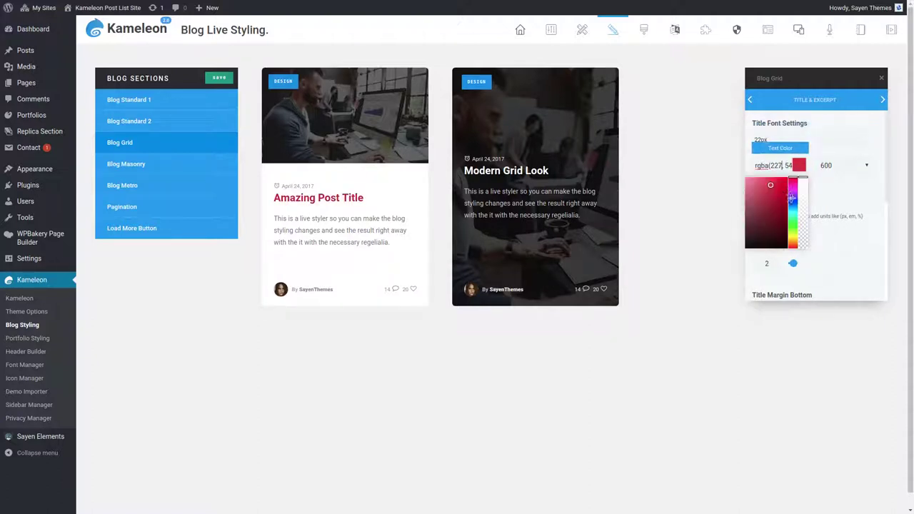
{"action": "left_click", "coordinate": [781, 188]}
{"action": "left_click", "coordinate": [829, 155]}
{"action": "scroll", "coordinate": [836, 195], "scroll_direction": "down", "scroll_amount": 2}
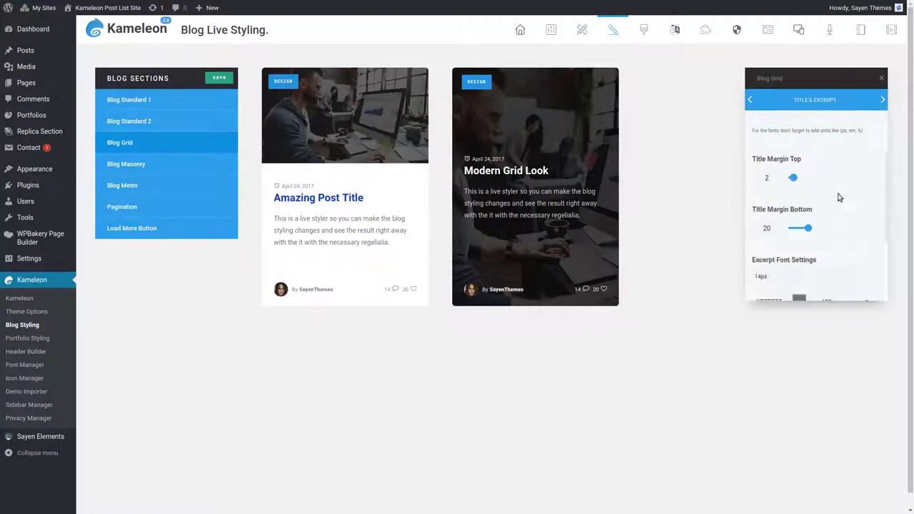
{"action": "mouse_move", "coordinate": [791, 188]}
{"action": "left_mouse_down"}
{"action": "mouse_move", "coordinate": [814, 188]}
{"action": "mouse_move", "coordinate": [793, 188]}
{"action": "mouse_move", "coordinate": [800, 188]}
{"action": "left_mouse_up"}
{"action": "scroll", "coordinate": [832, 216], "scroll_direction": "down", "scroll_amount": 3}
{"action": "left_click_drag", "start_coordinate": [809, 137], "coordinate": [807, 137]}
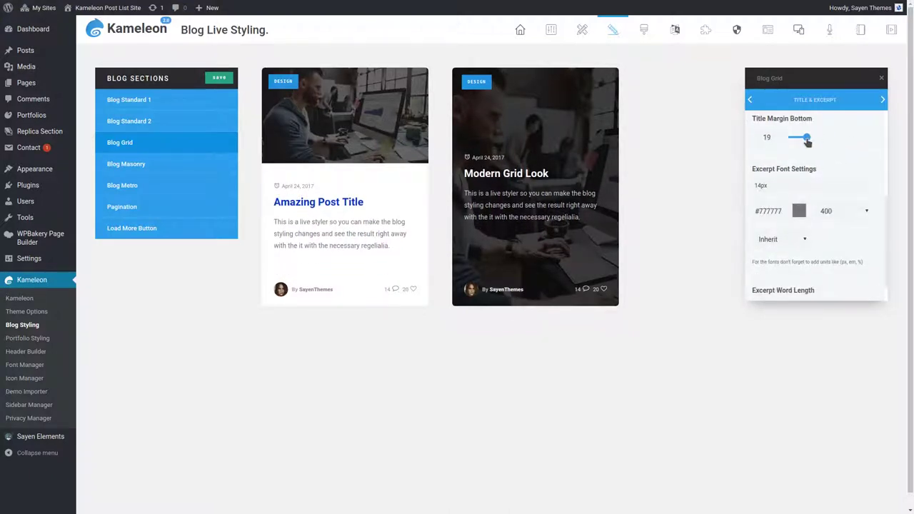
{"action": "scroll", "coordinate": [821, 179], "scroll_direction": "down", "scroll_amount": 1}
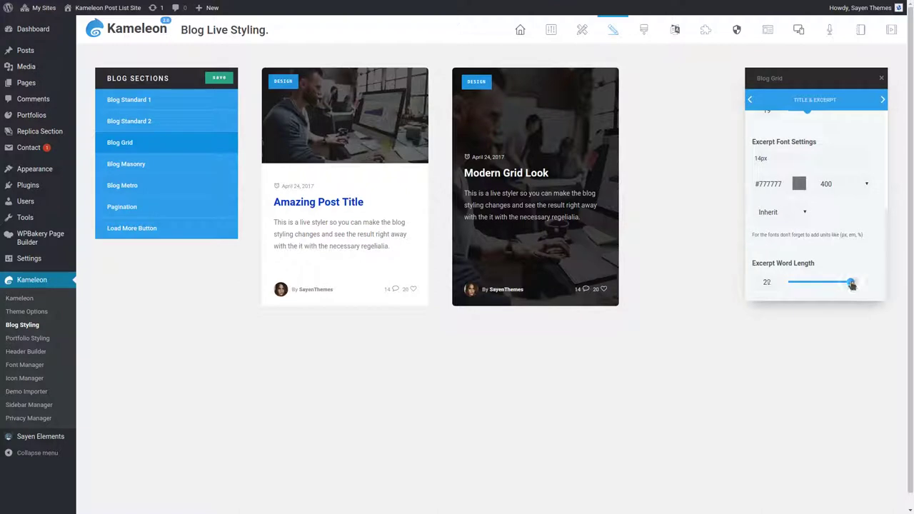
Step: Make the post date info text red
{"action": "left_click", "coordinate": [882, 100]}
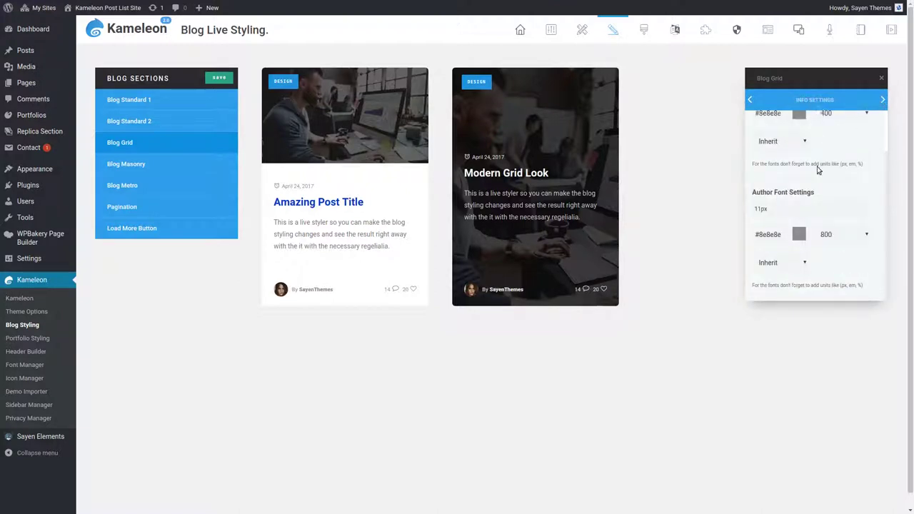
{"action": "scroll", "coordinate": [818, 170], "scroll_direction": "up", "scroll_amount": 2}
{"action": "left_click", "coordinate": [799, 165]}
{"action": "left_click", "coordinate": [780, 188]}
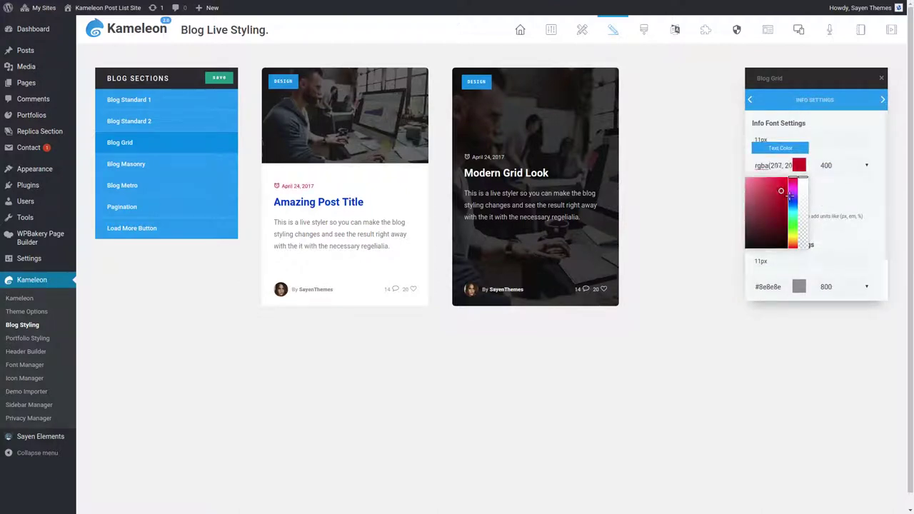
{"action": "left_click", "coordinate": [881, 99]}
Step: Set the modern card overlay to teal rgba(9, 102, 133, 0.4) and save the styling
{"action": "left_click", "coordinate": [882, 102]}
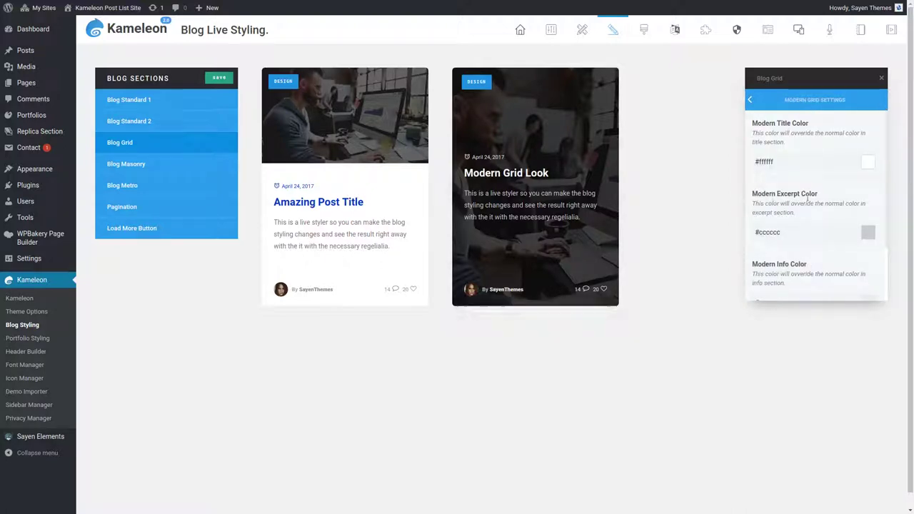
{"action": "scroll", "coordinate": [809, 196], "scroll_direction": "down", "scroll_amount": 1}
{"action": "scroll", "coordinate": [847, 248], "scroll_direction": "down", "scroll_amount": 1}
{"action": "left_click", "coordinate": [838, 241]}
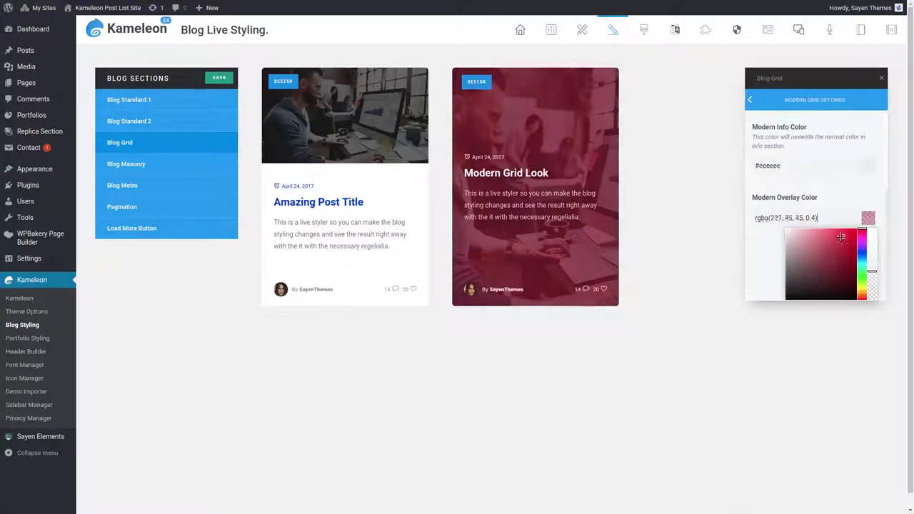
{"action": "left_click", "coordinate": [862, 260]}
{"action": "left_click", "coordinate": [844, 265]}
{"action": "left_click", "coordinate": [838, 189]}
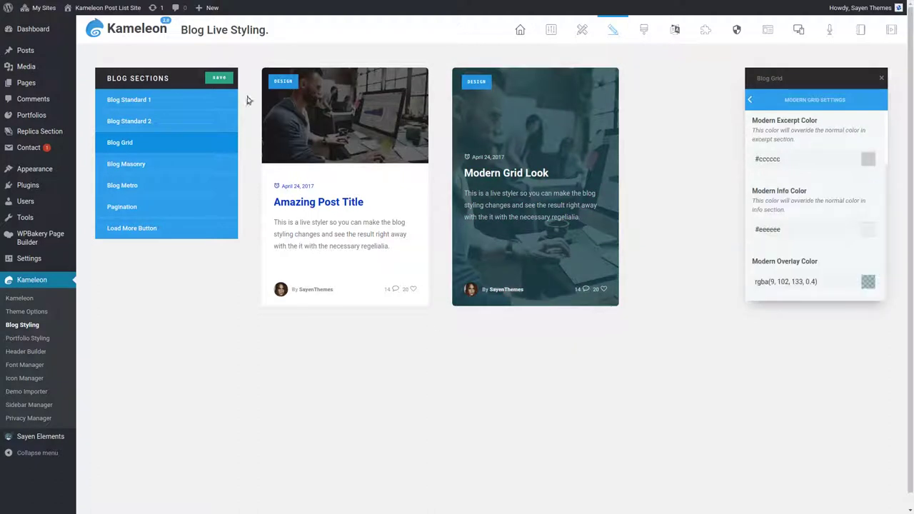
{"action": "left_click", "coordinate": [219, 77]}
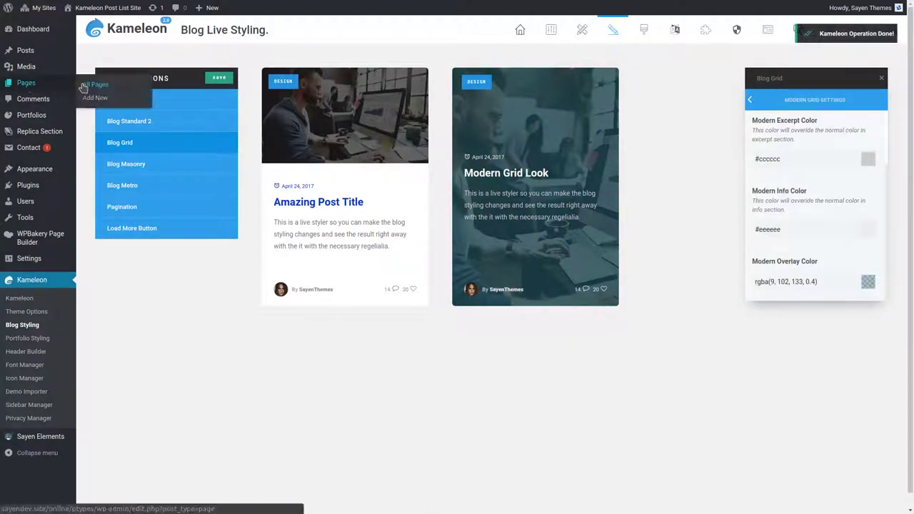
Step: View My Blog List from All Pages and scroll through its post grid
{"action": "left_click", "coordinate": [87, 85]}
{"action": "left_click", "coordinate": [181, 110]}
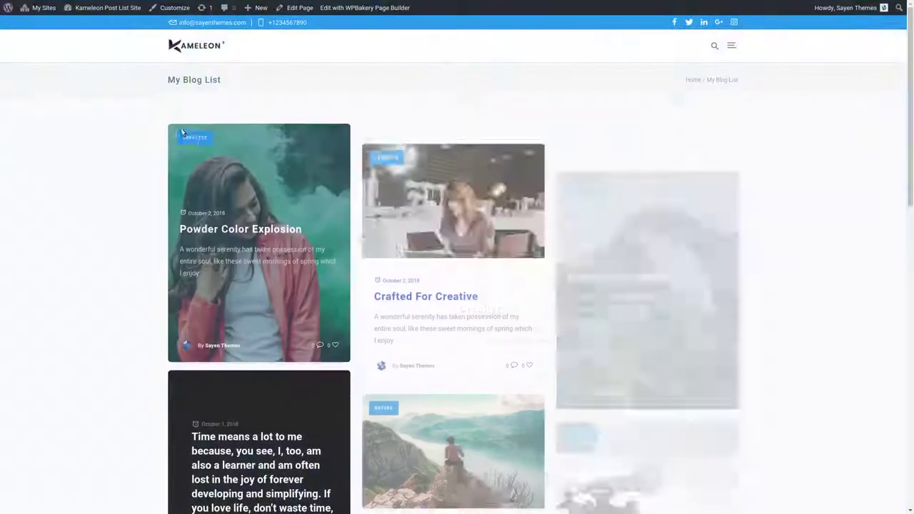
{"action": "scroll", "coordinate": [447, 249], "scroll_direction": "down", "scroll_amount": 1}
{"action": "scroll", "coordinate": [649, 307], "scroll_direction": "down", "scroll_amount": 7}
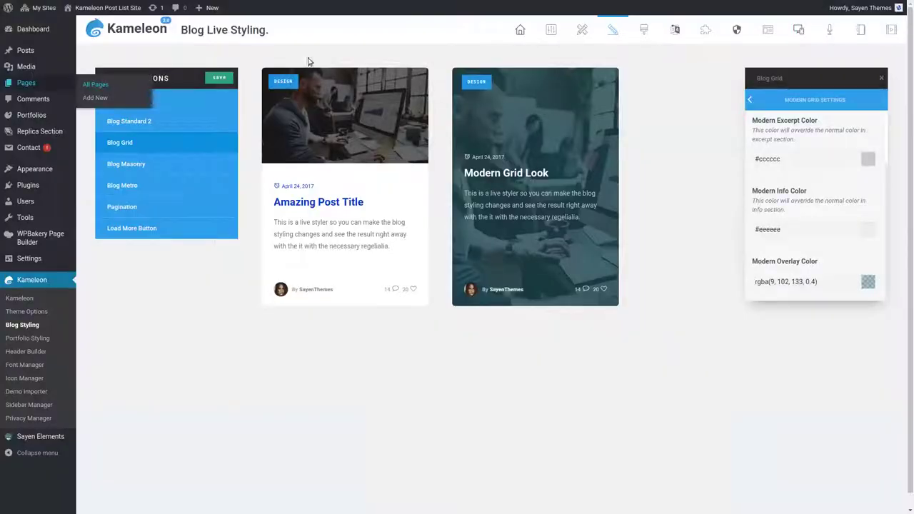
Step: Center-align the blog pagination buttons
{"action": "left_click", "coordinate": [123, 207]}
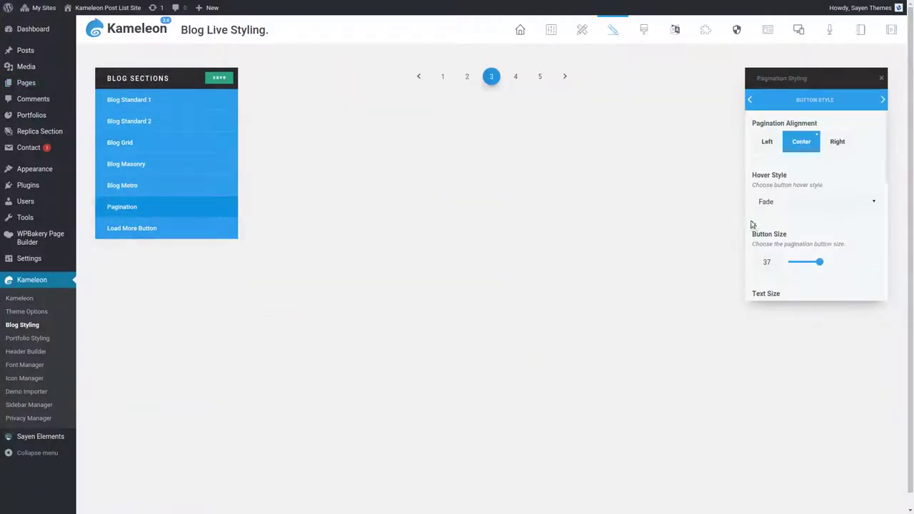
{"action": "left_click", "coordinate": [768, 144]}
{"action": "left_click", "coordinate": [220, 78]}
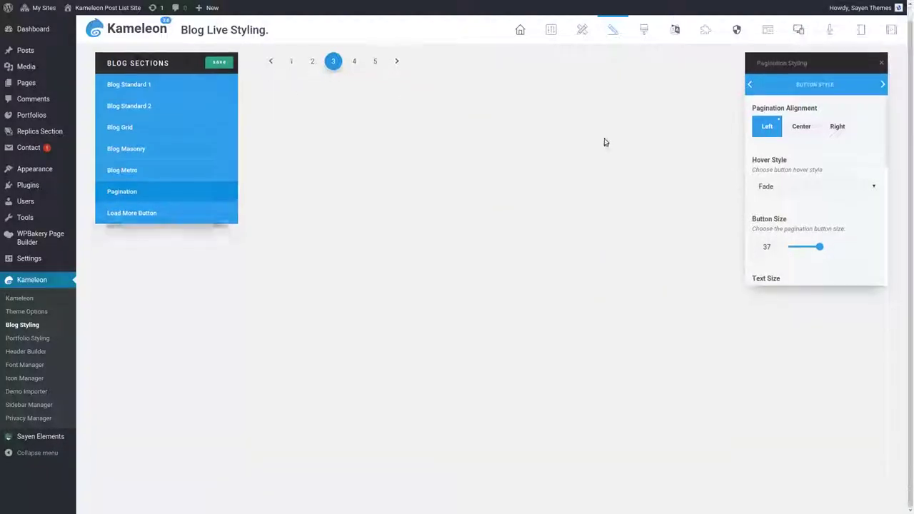
{"action": "left_click", "coordinate": [801, 127]}
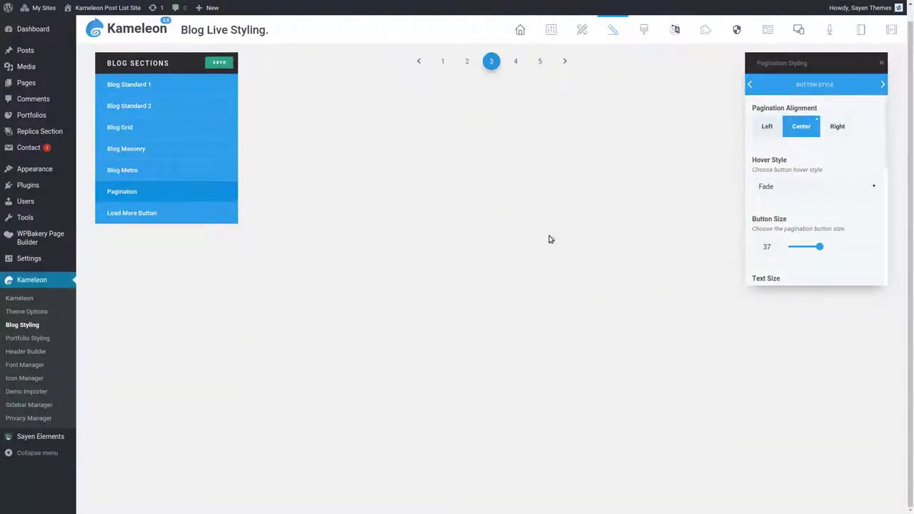
Step: Set the pagination hover style to 3D Rotate Bottom
{"action": "left_click", "coordinate": [767, 200]}
{"action": "left_click", "coordinate": [785, 225]}
{"action": "scroll", "coordinate": [814, 250], "scroll_direction": "down", "scroll_amount": 3}
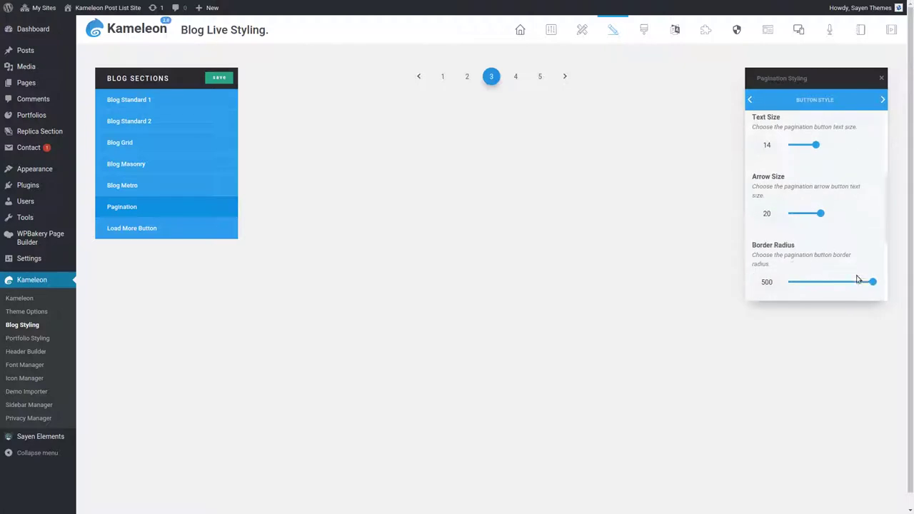
{"action": "scroll", "coordinate": [793, 215], "scroll_direction": "up", "scroll_amount": 3}
{"action": "left_click", "coordinate": [793, 202]}
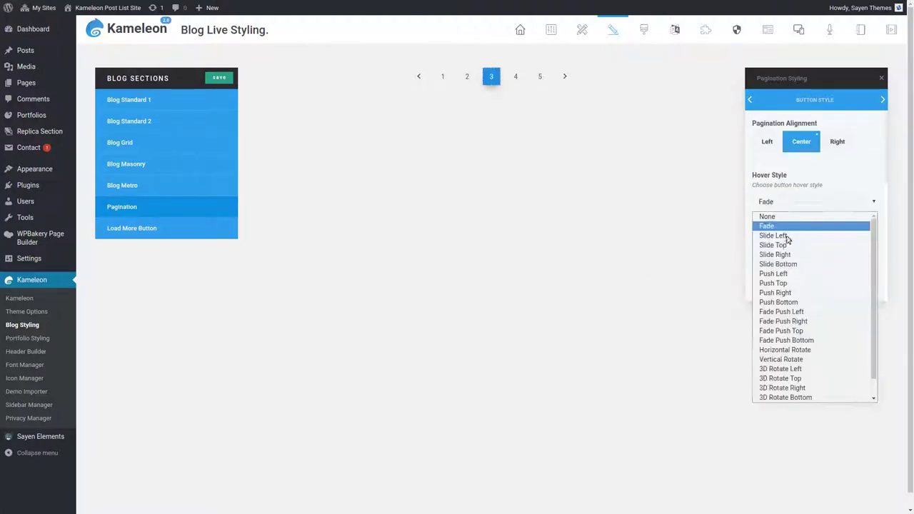
{"action": "left_click", "coordinate": [798, 398]}
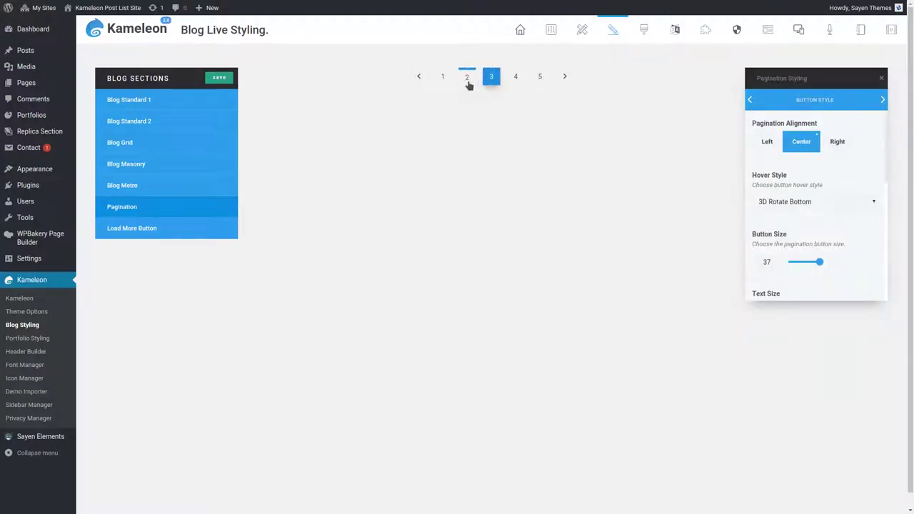
{"action": "scroll", "coordinate": [821, 218], "scroll_direction": "down", "scroll_amount": 5}
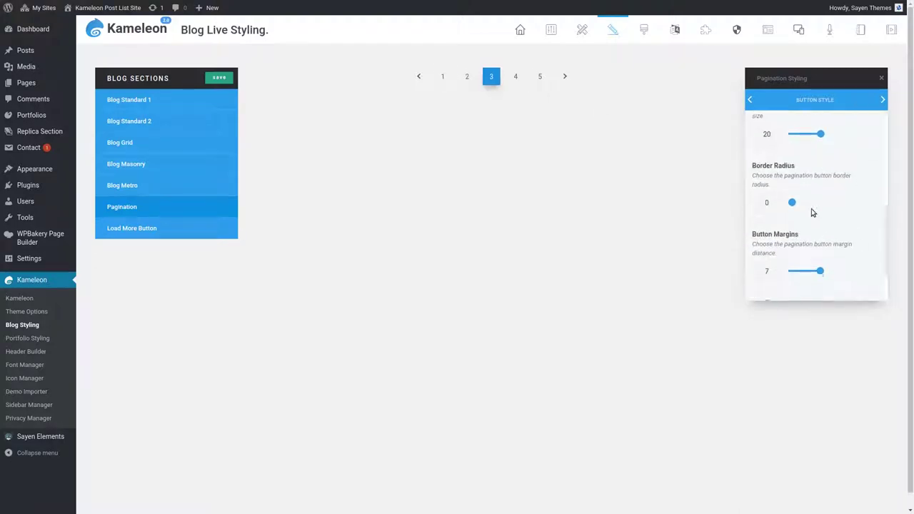
Step: Make the pagination button background white and save the pagination styling
{"action": "left_click", "coordinate": [883, 100]}
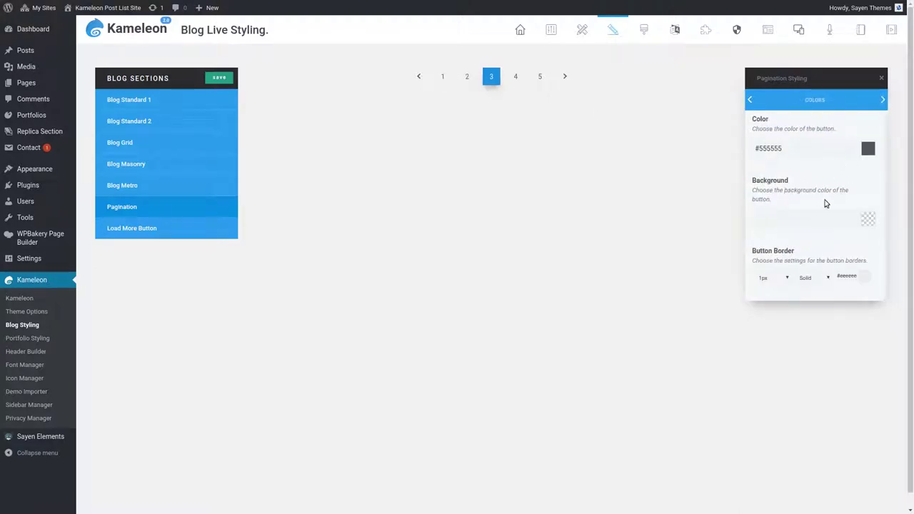
{"action": "left_click", "coordinate": [814, 219]}
{"action": "left_click", "coordinate": [799, 243]}
{"action": "left_click", "coordinate": [826, 180]}
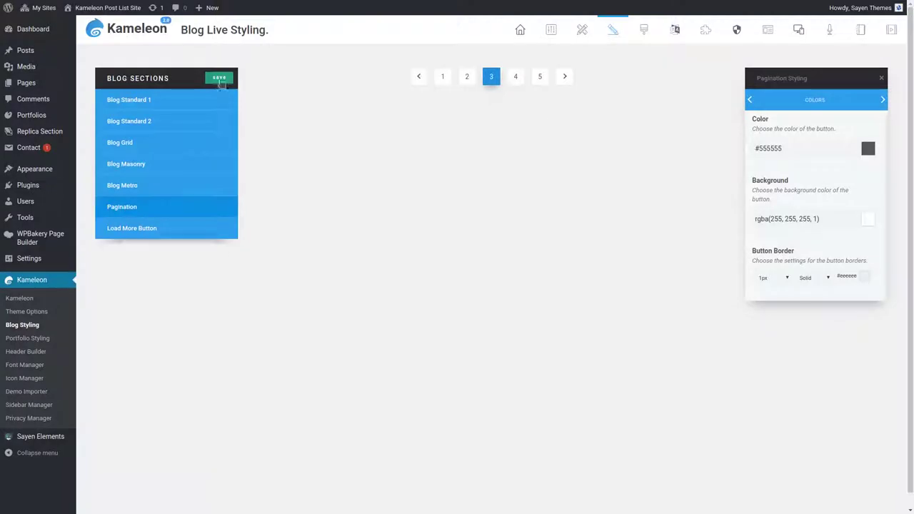
{"action": "left_click", "coordinate": [219, 78]}
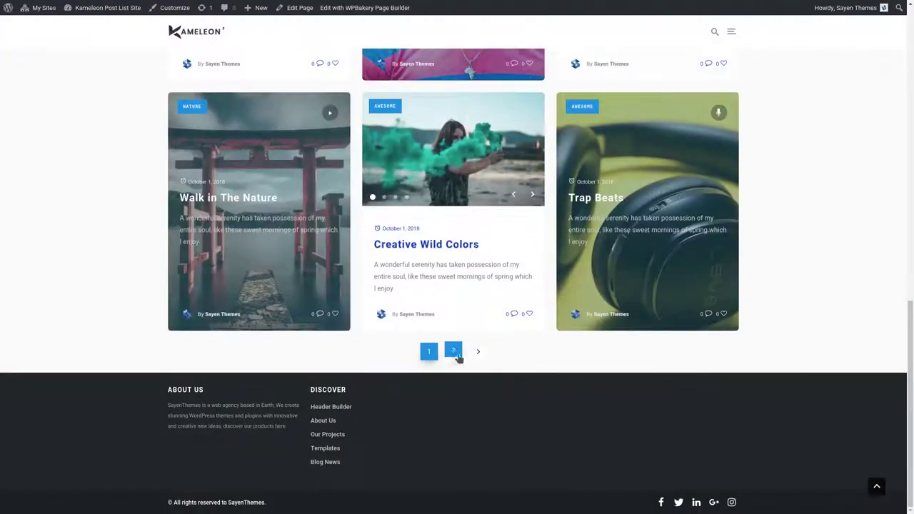
Step: Check page 2 of the blog list, return to page 1, and open Crafted For Creative
{"action": "left_click", "coordinate": [477, 351]}
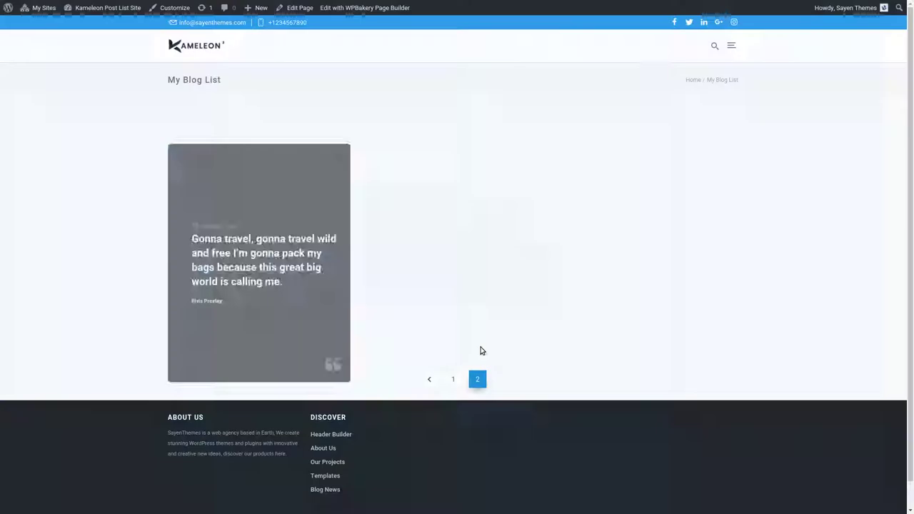
{"action": "left_click", "coordinate": [457, 379]}
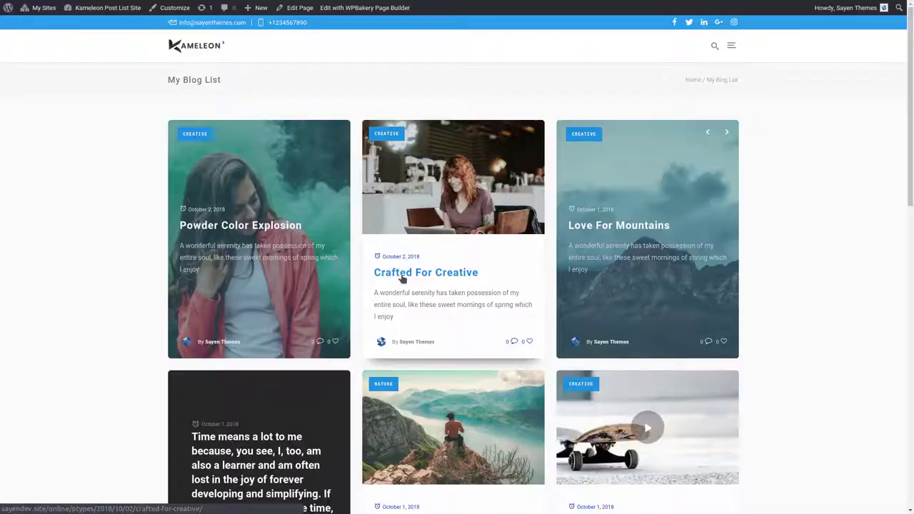
{"action": "left_click", "coordinate": [402, 279]}
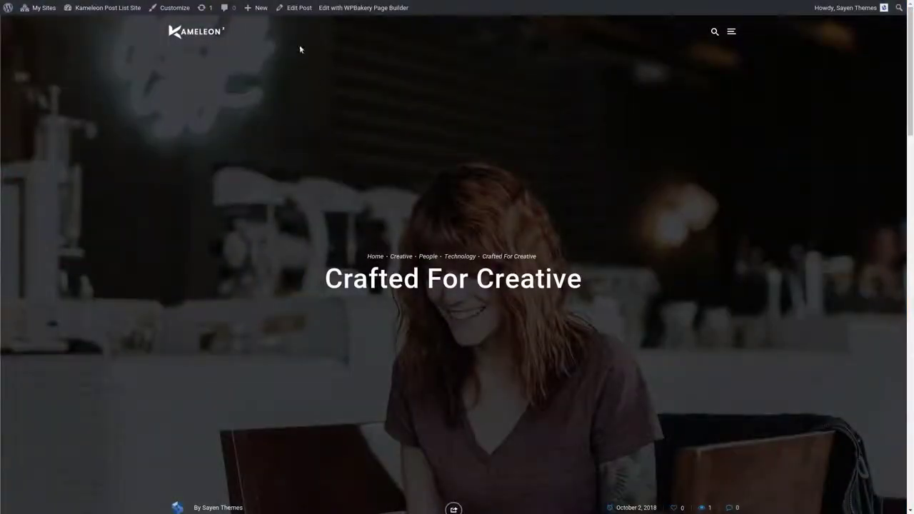
{"action": "mouse_move", "coordinate": [296, 8]}
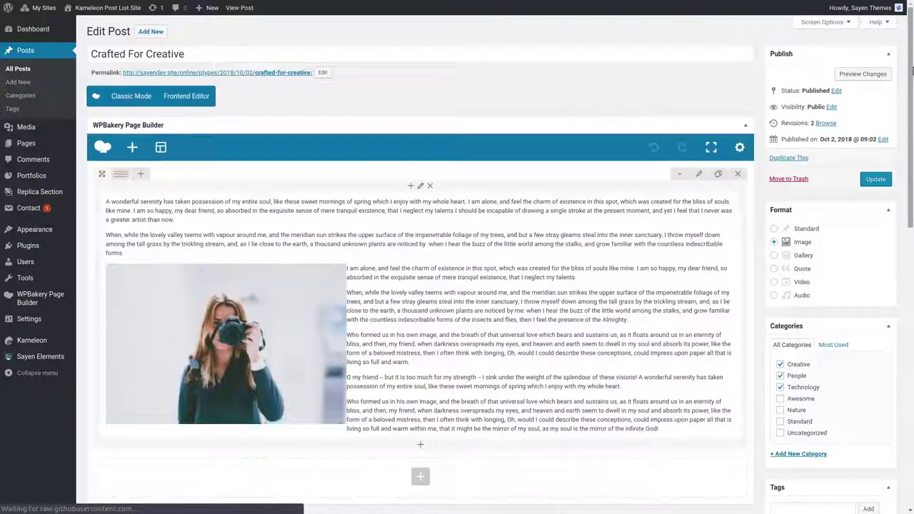
Step: In Post Options, set Crafted For Creative's Design in Grid 1 to Modern
{"action": "scroll", "coordinate": [911, 69], "scroll_direction": "down", "scroll_amount": 15}
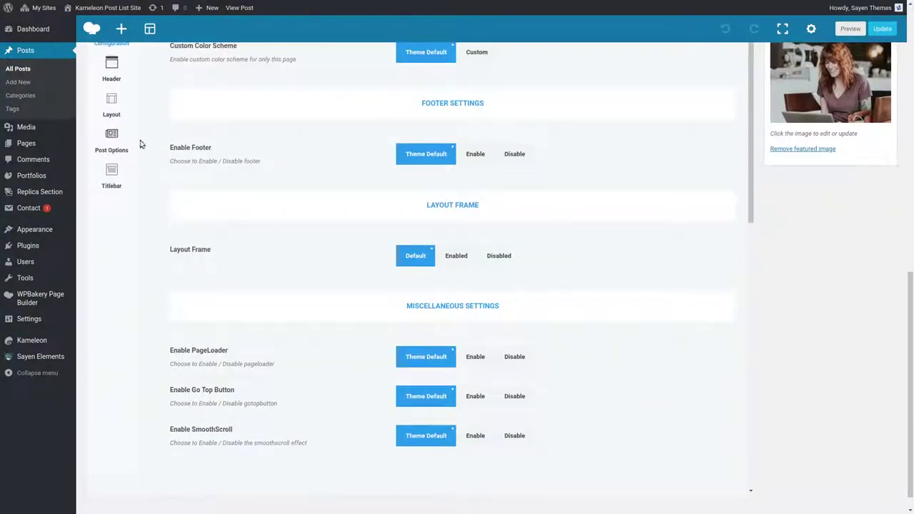
{"action": "left_click", "coordinate": [111, 151]}
{"action": "scroll", "coordinate": [112, 152], "scroll_direction": "down", "scroll_amount": 5}
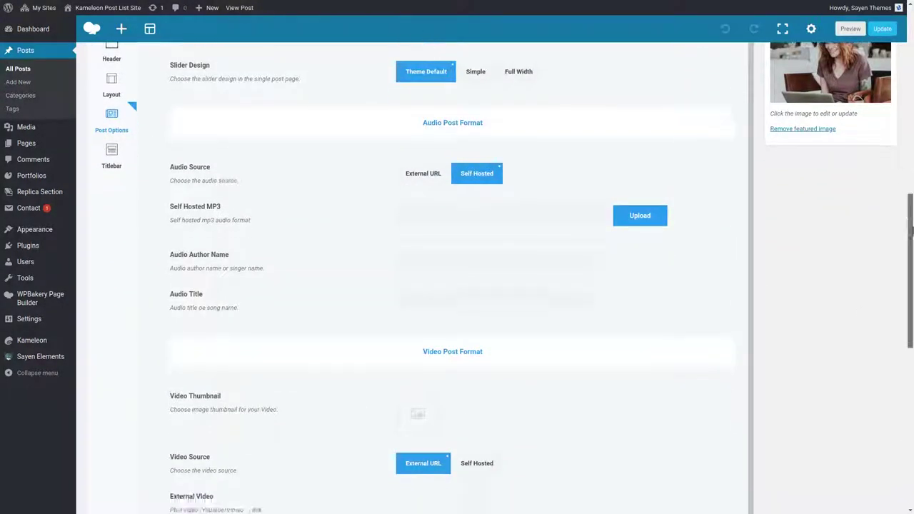
{"action": "scroll", "coordinate": [394, 263], "scroll_direction": "down", "scroll_amount": 4}
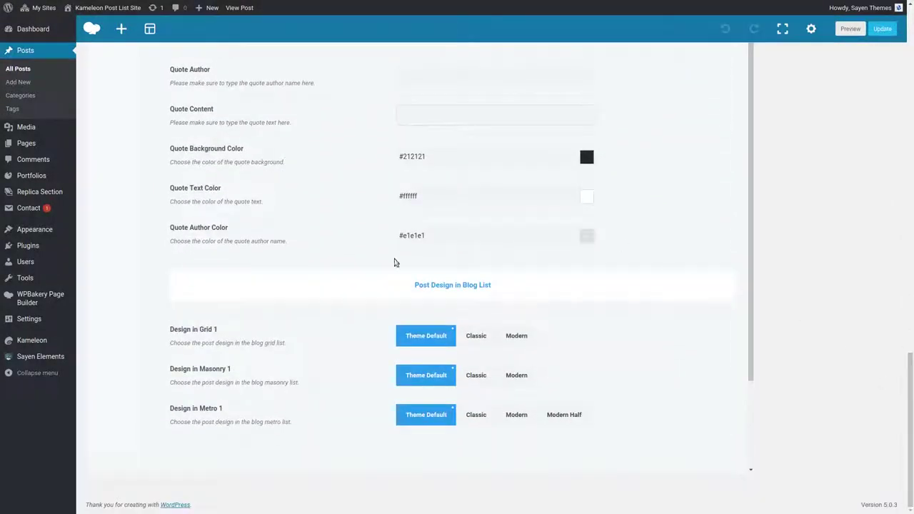
{"action": "left_click", "coordinate": [516, 336]}
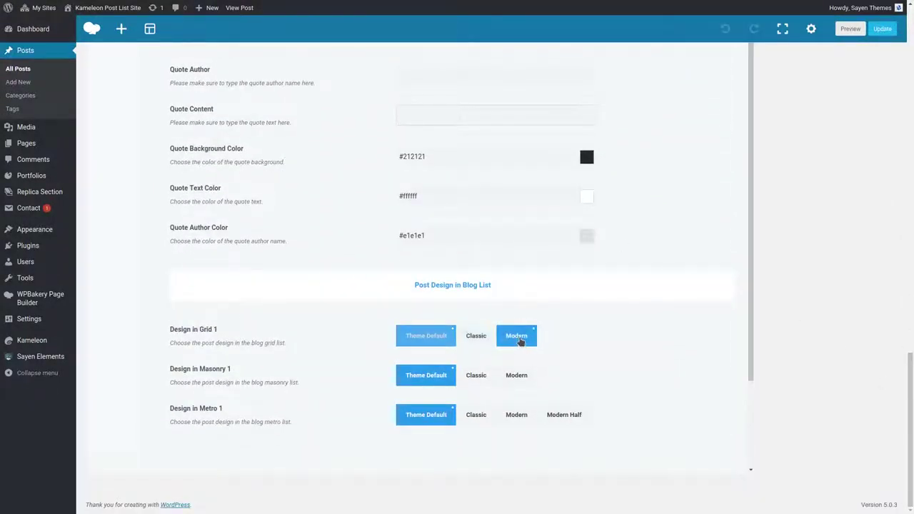
{"action": "scroll", "coordinate": [764, 342], "scroll_direction": "up", "scroll_amount": 10}
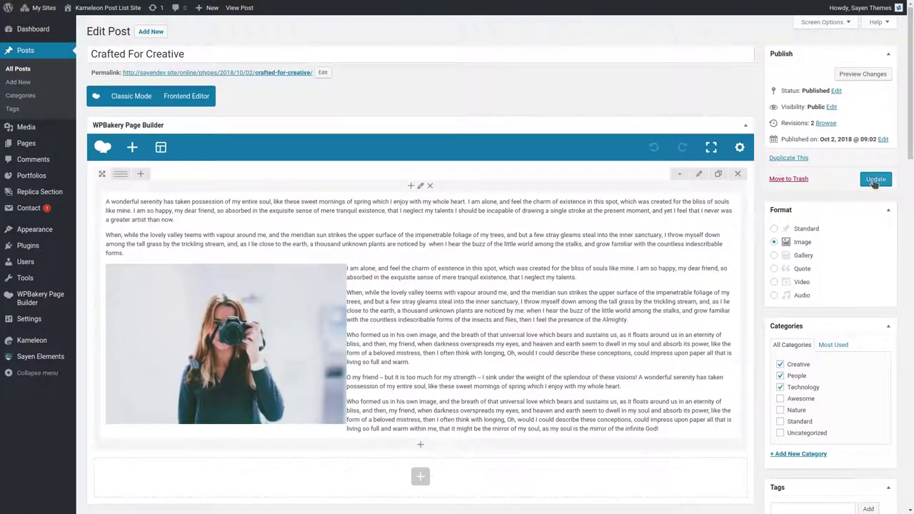
{"action": "mouse_move", "coordinate": [17, 143]}
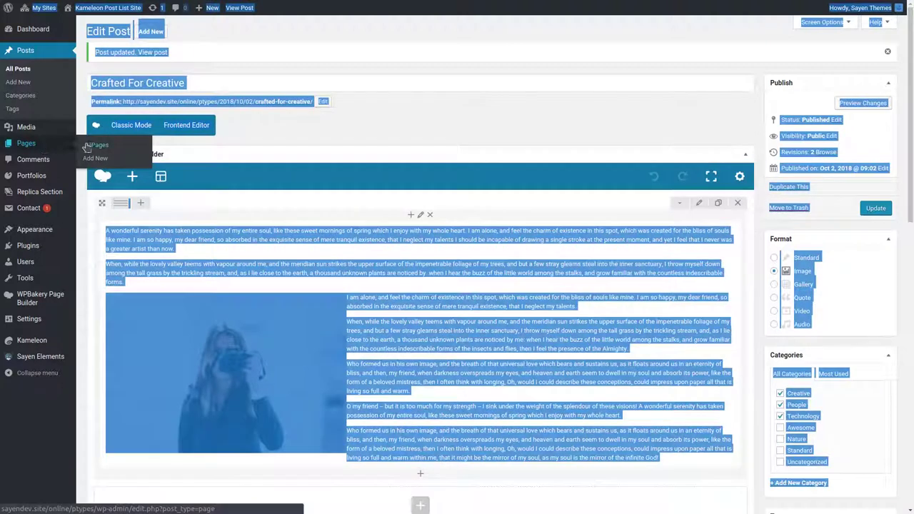
Step: Open the All Pages list to reach the My Blog List page
{"action": "left_click", "coordinate": [87, 145]}
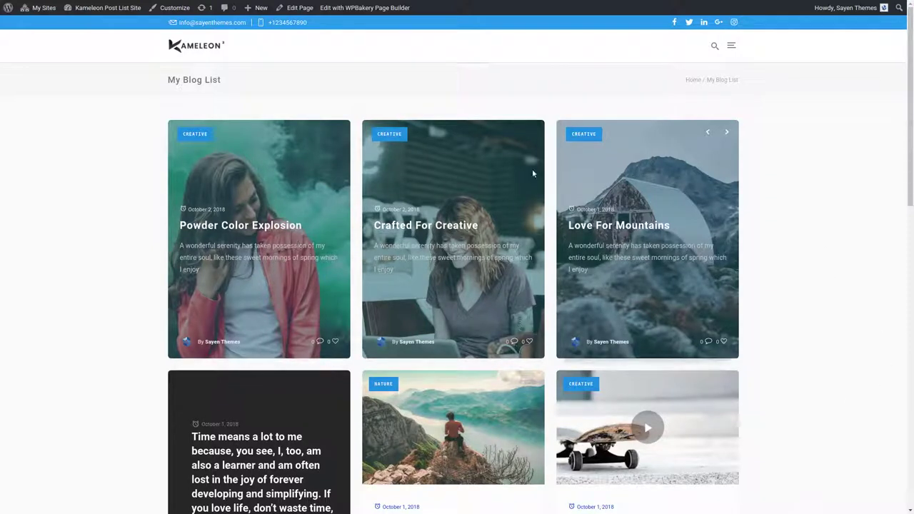
Step: From the Dashboard, open Kameleon Blog Styling and select the Blog Grid section
{"action": "left_click", "coordinate": [94, 23]}
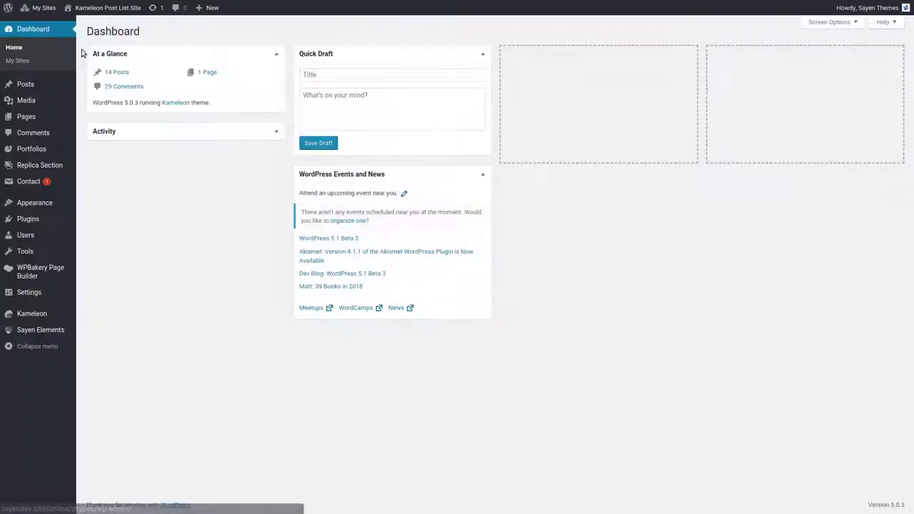
{"action": "mouse_move", "coordinate": [36, 316]}
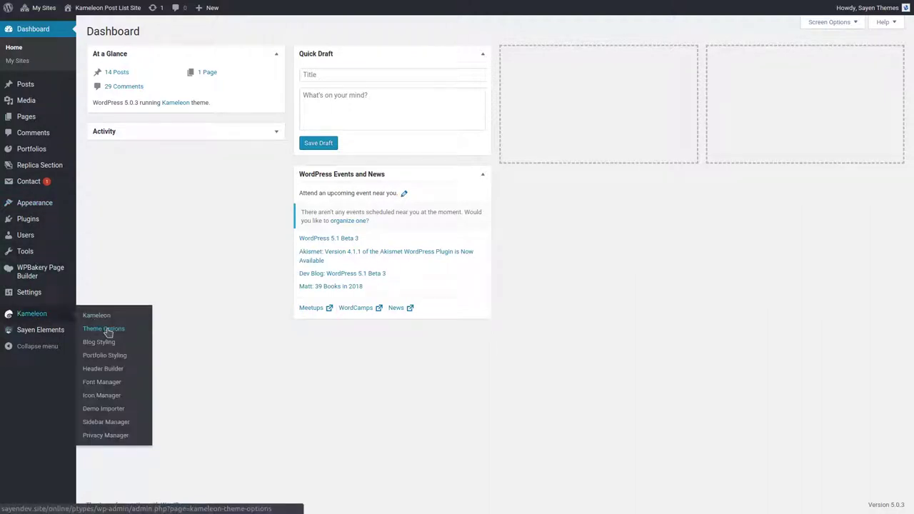
{"action": "left_click", "coordinate": [107, 345]}
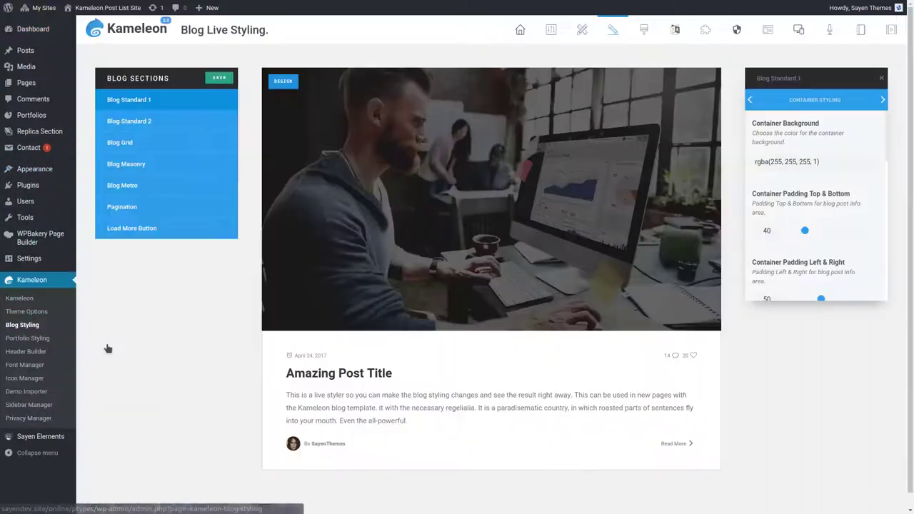
{"action": "left_click", "coordinate": [126, 123]}
{"action": "left_click", "coordinate": [127, 141]}
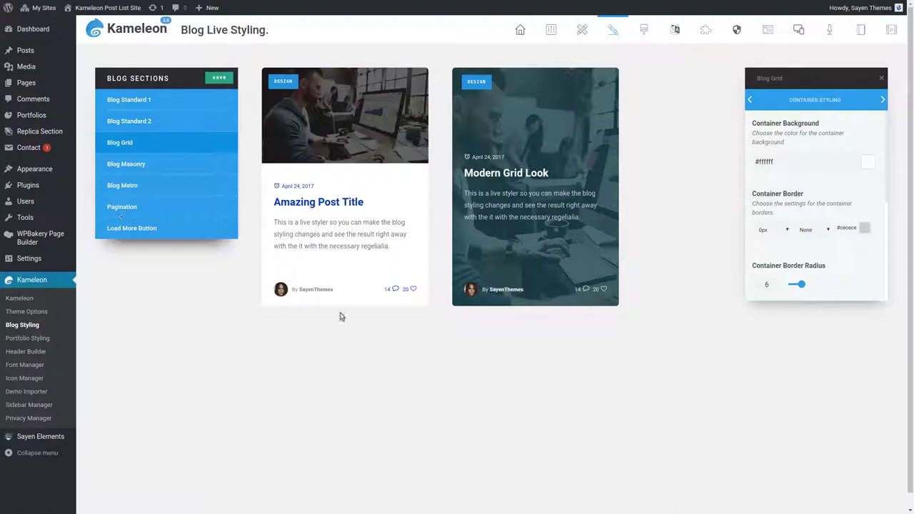